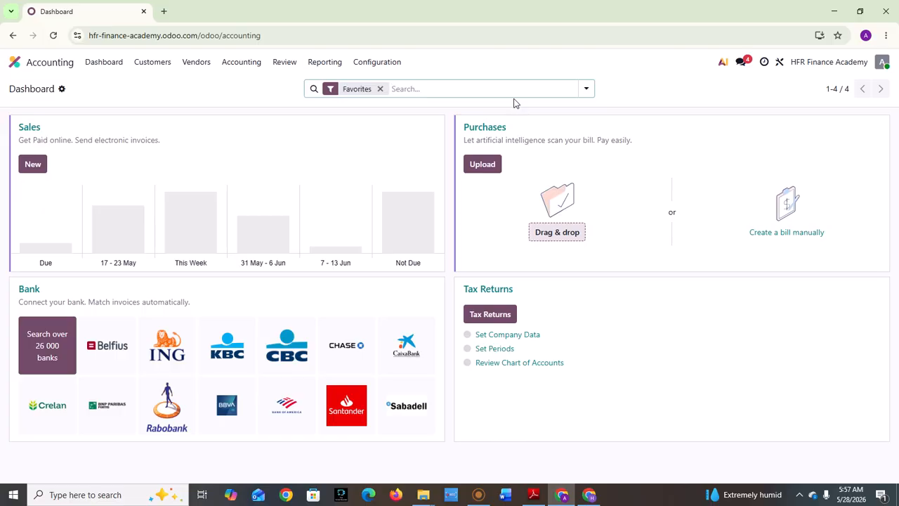
# Open the Customers menu on the Accounting dashboard.
pyautogui.click(151, 67)
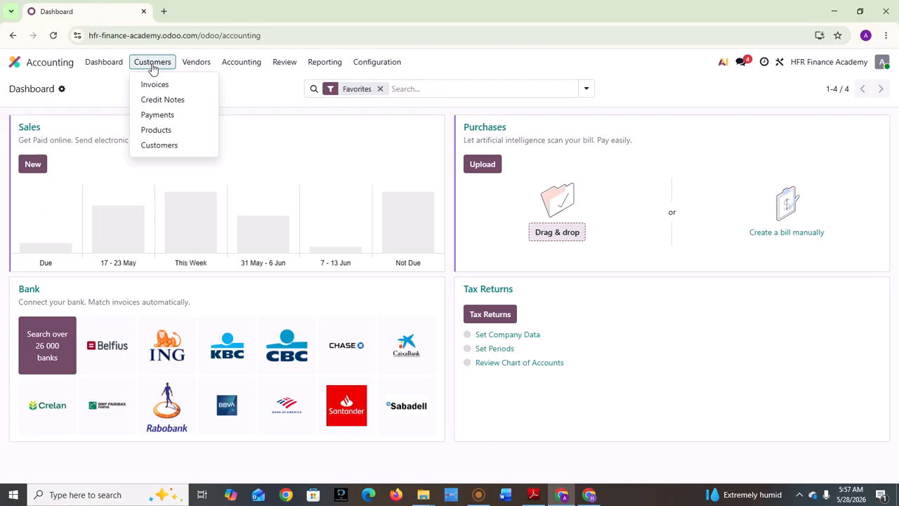
# Go to the Customers list and check the gear actions menu without choosing an action.
pyautogui.click(171, 147)
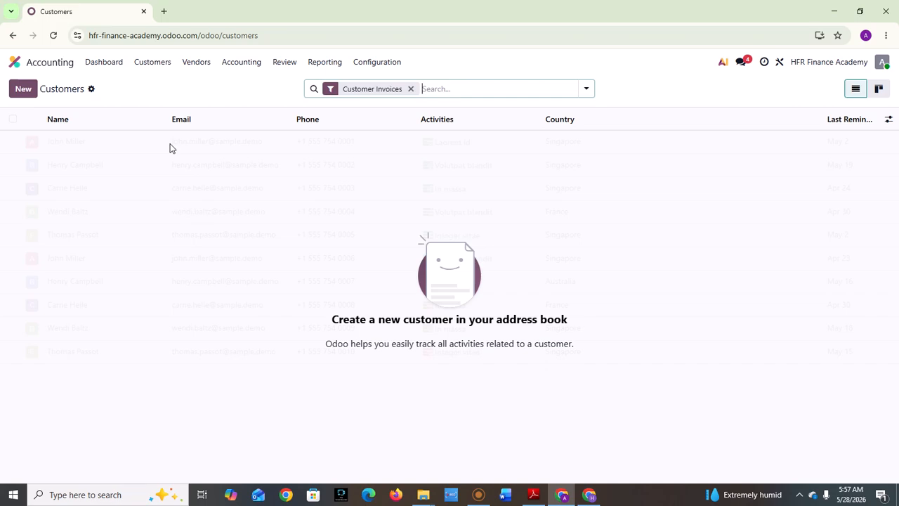
pyautogui.click(90, 90)
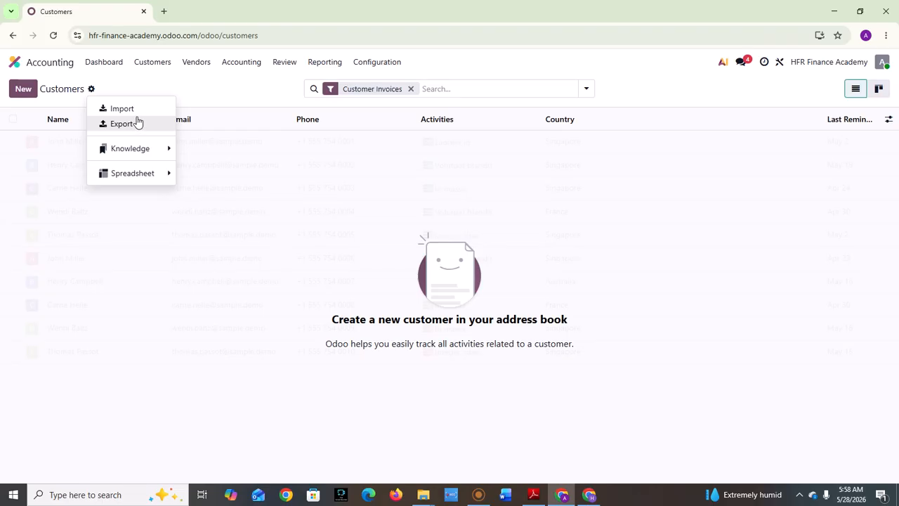
pyautogui.click(201, 94)
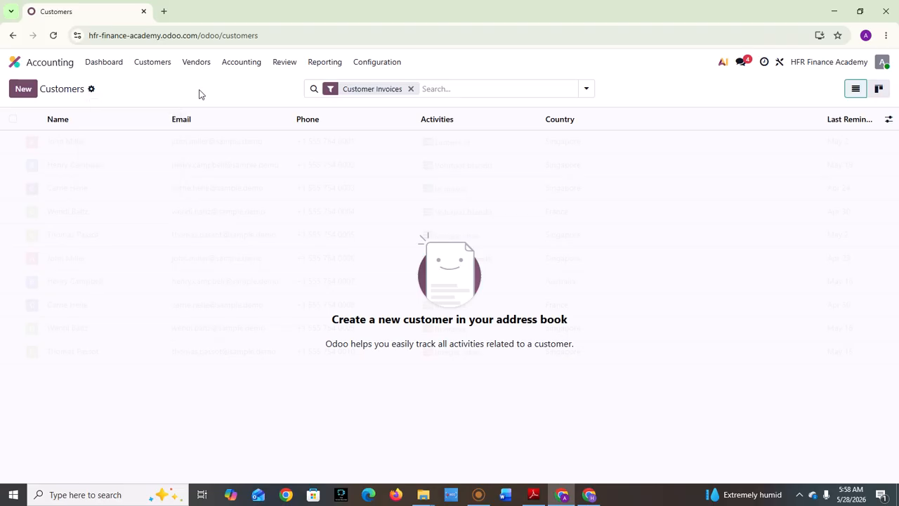
# Create a new customer record, enter the customer's name and dismiss the suggestions.
pyautogui.click(35, 85)
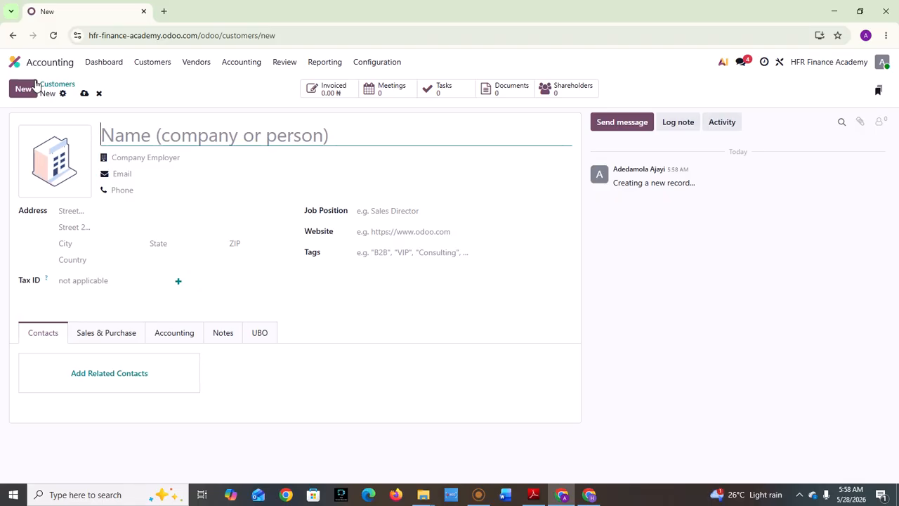
pyautogui.write('Asd')
pyautogui.press('BackSpace')
pyautogui.press('BackSpace')
pyautogui.write('de')
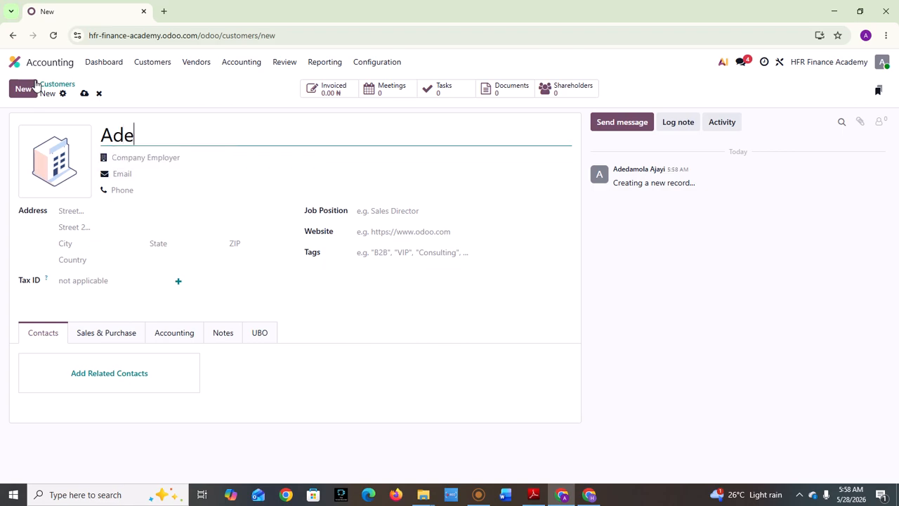
pyautogui.write('la')
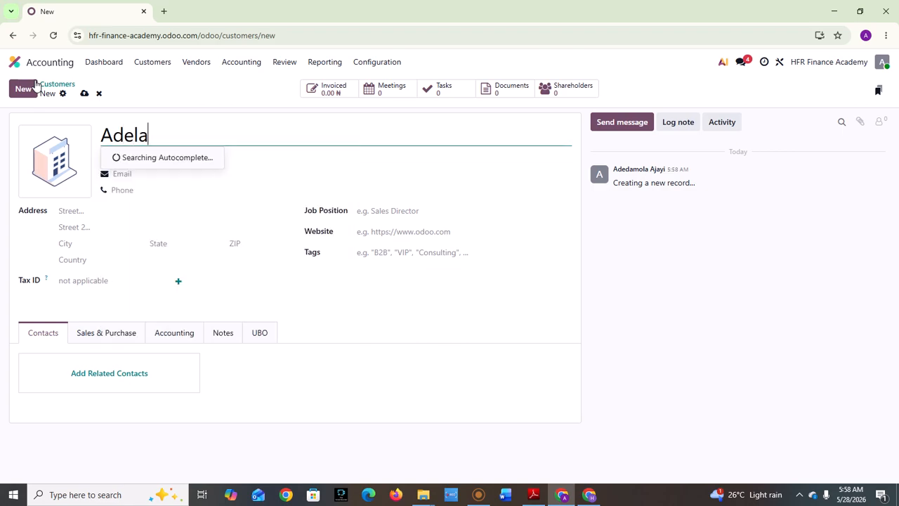
pyautogui.write('bu')
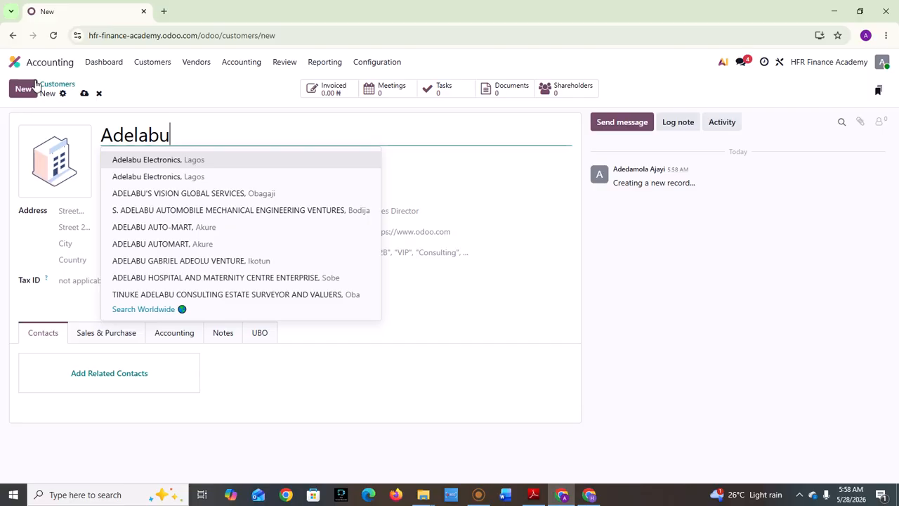
pyautogui.click(485, 207)
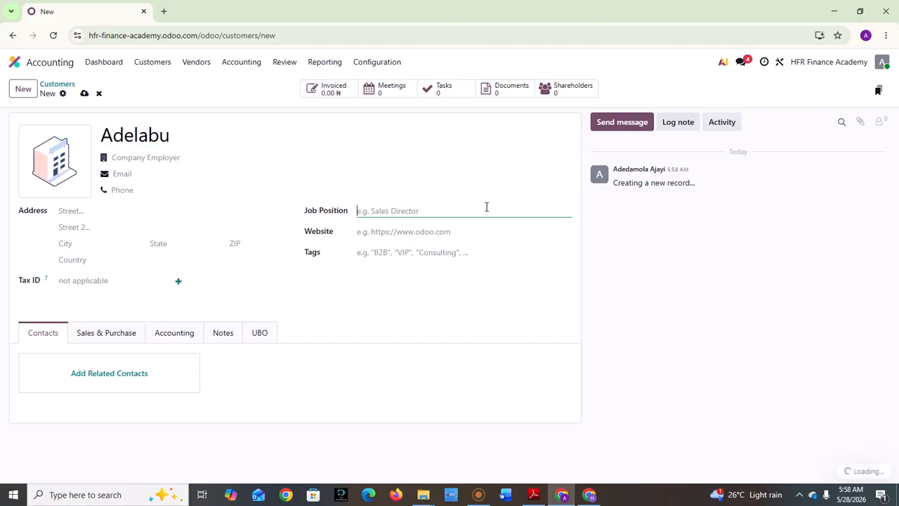
# Look at the employer company choices and close them without picking one.
pyautogui.click(142, 173)
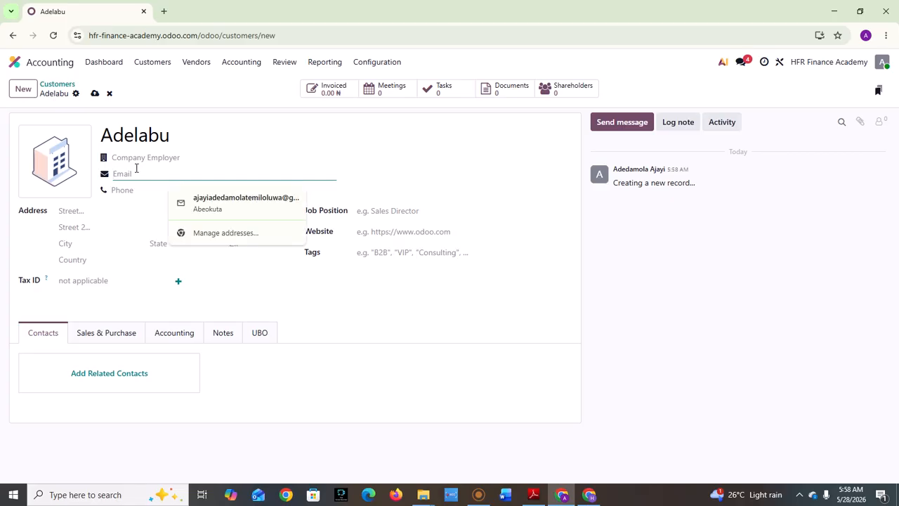
pyautogui.click(130, 160)
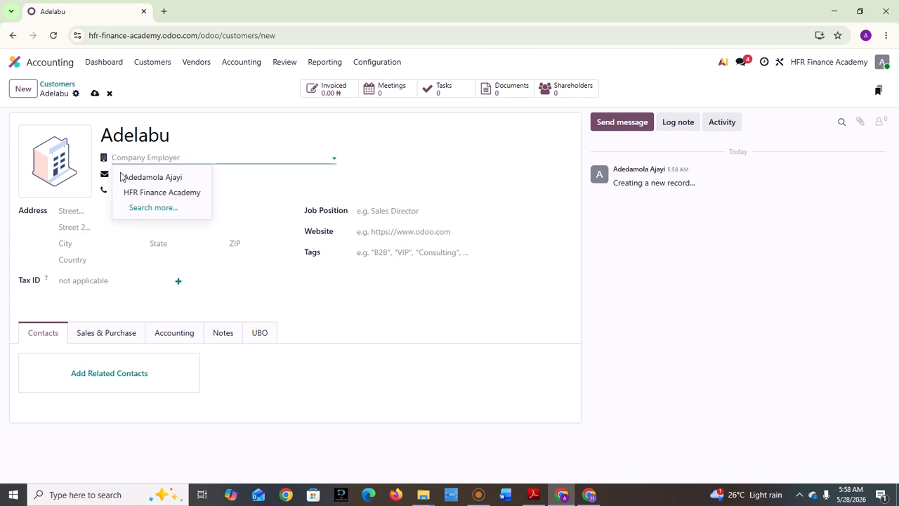
pyautogui.click(251, 184)
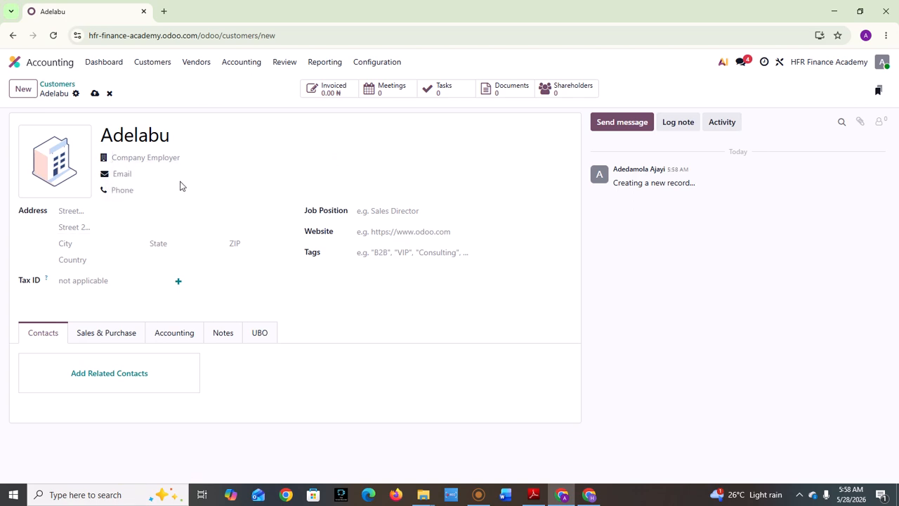
# Enter the customer's e-mail address and 'Lagos' as the street address.
pyautogui.click(159, 178)
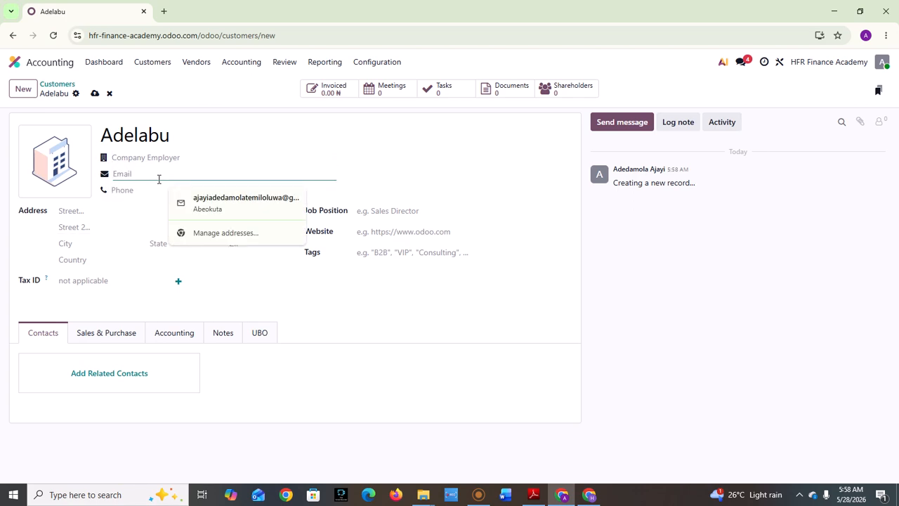
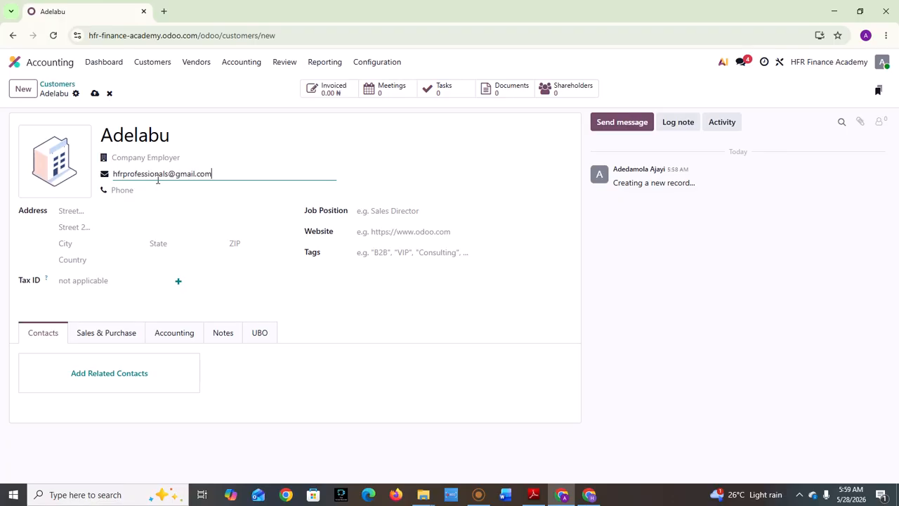
pyautogui.click(104, 212)
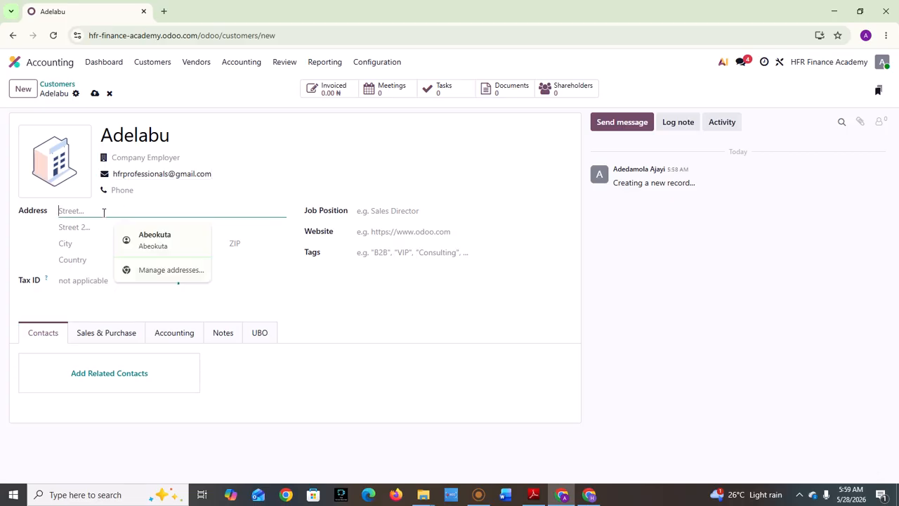
pyautogui.write('Lag')
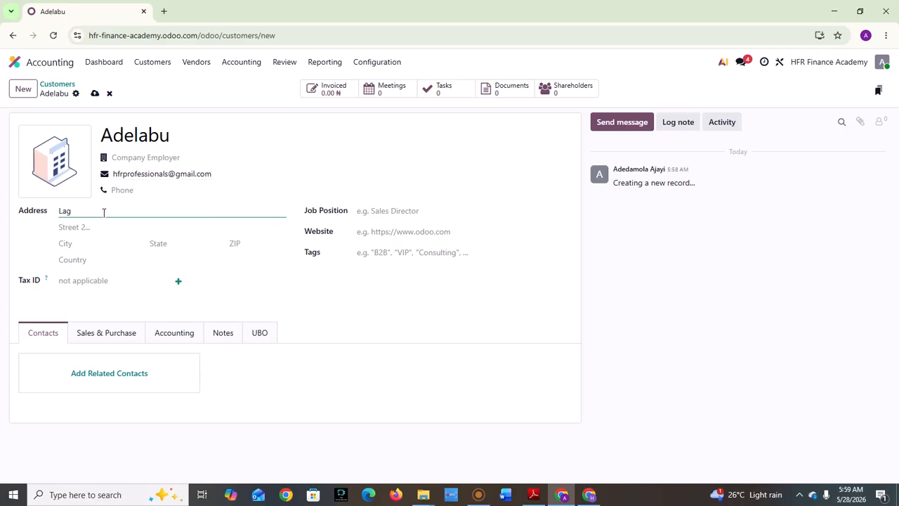
pyautogui.write('os')
pyautogui.click(89, 228)
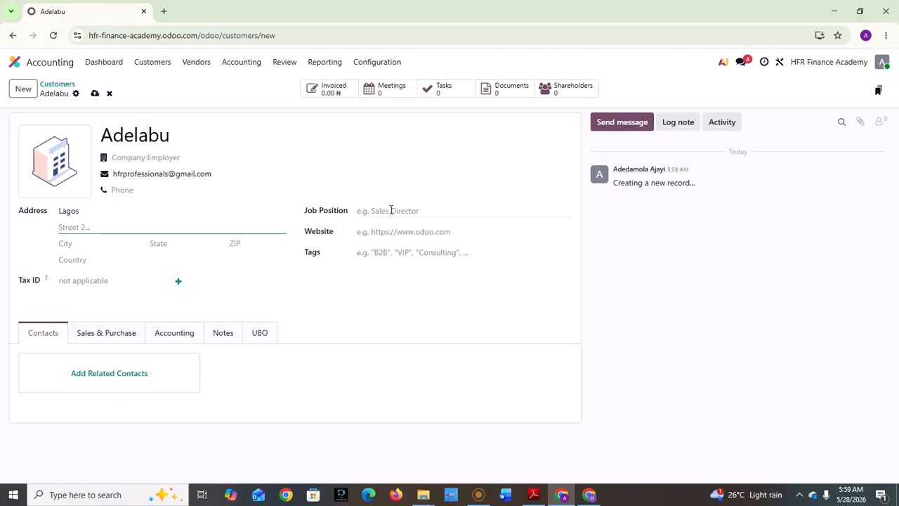
pyautogui.click(378, 231)
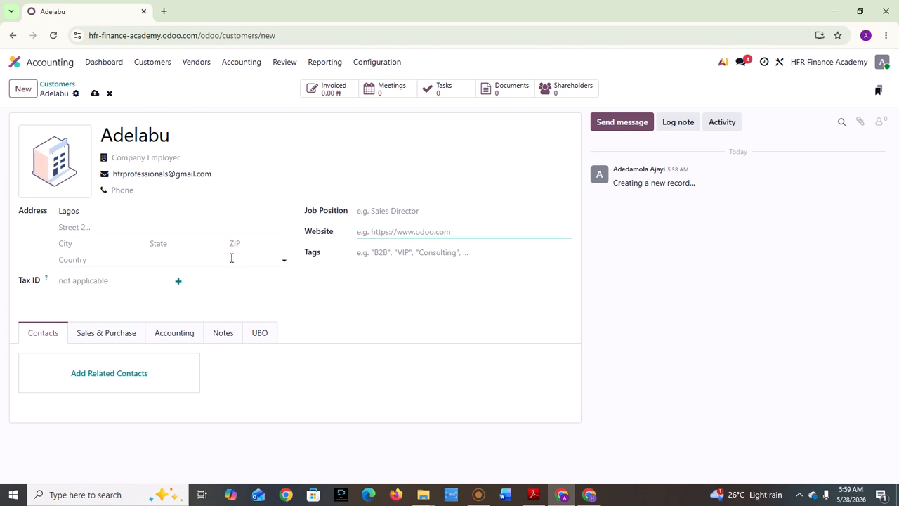
pyautogui.click(83, 280)
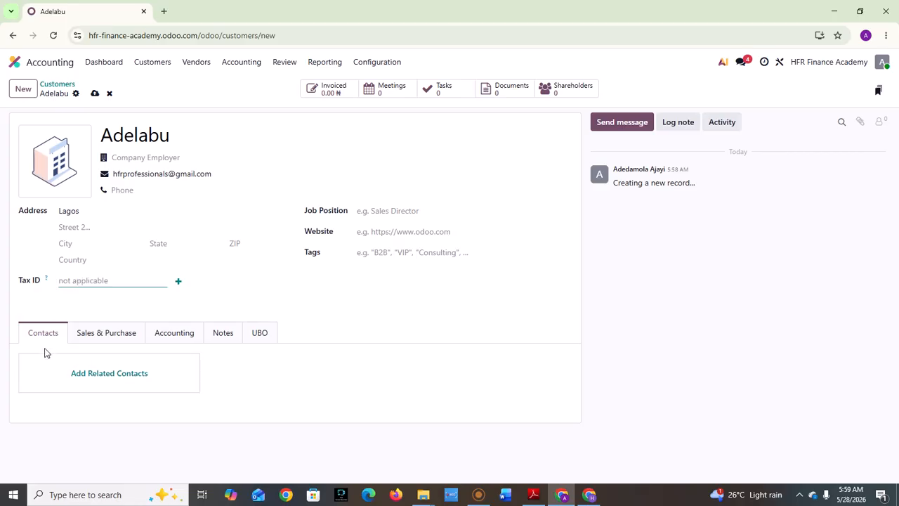
# On Sales & Purchase, set sales terms to Immediate Payment and payment method to Manual Payment (Bank).
pyautogui.click(104, 330)
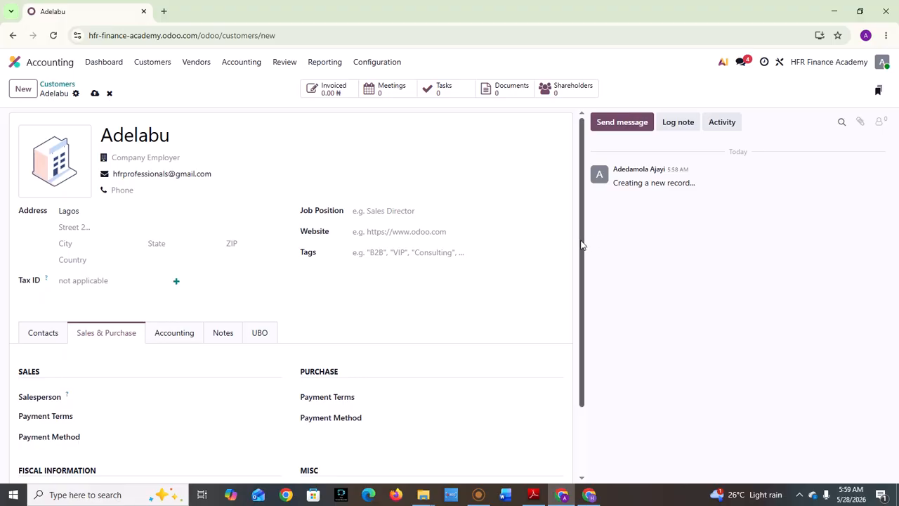
pyautogui.moveTo(583, 249); pyautogui.dragTo(581, 315)
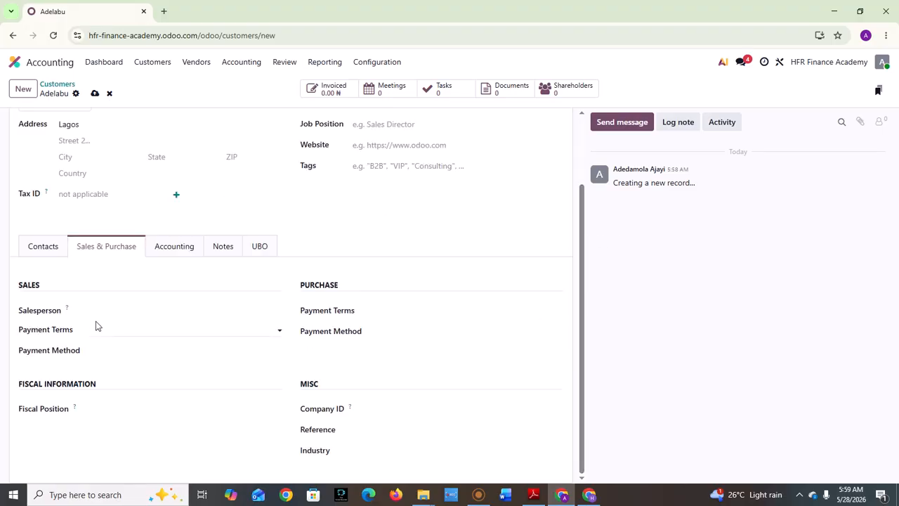
pyautogui.click(103, 304)
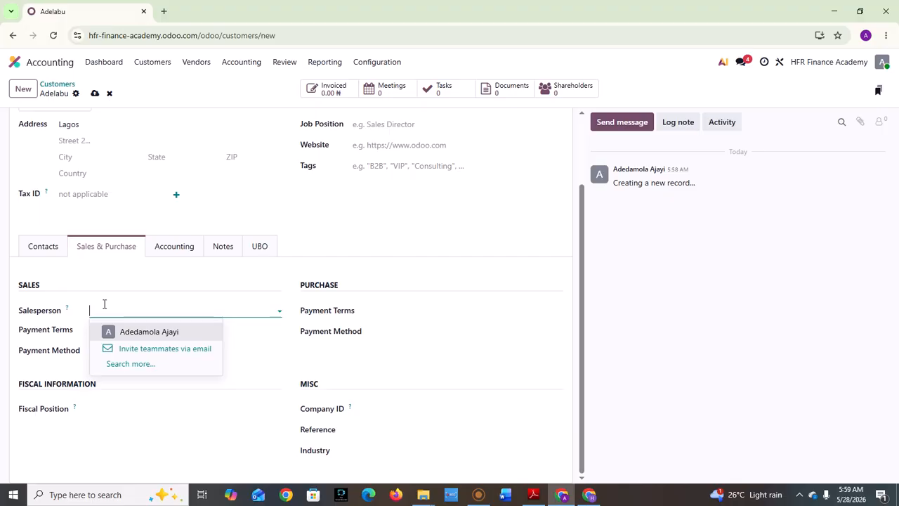
pyautogui.click(235, 332)
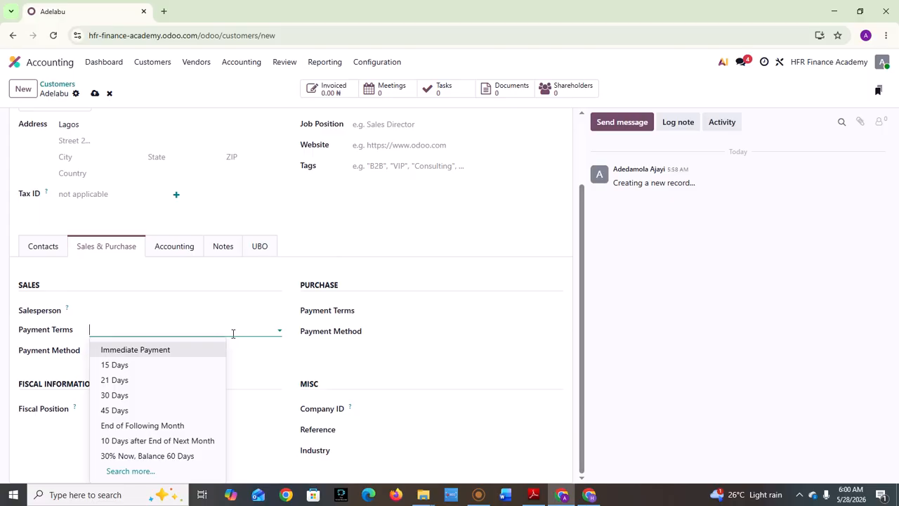
pyautogui.click(193, 347)
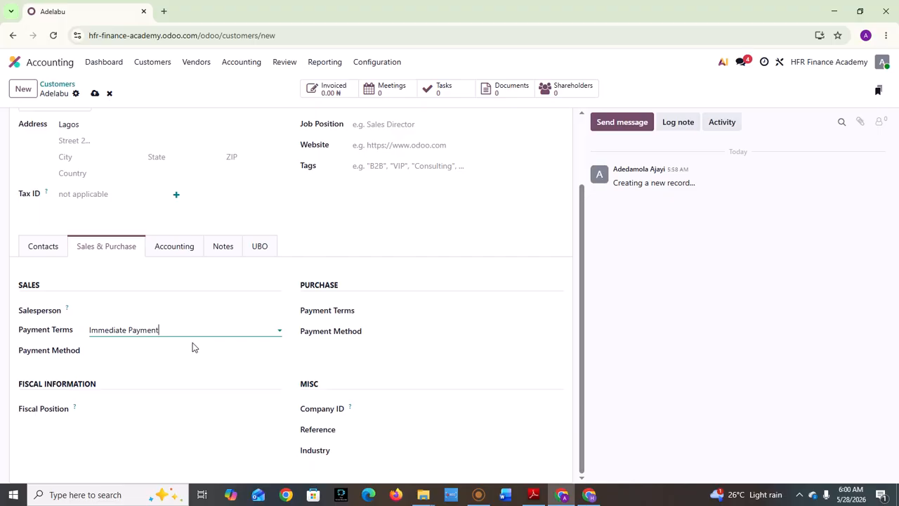
pyautogui.click(160, 356)
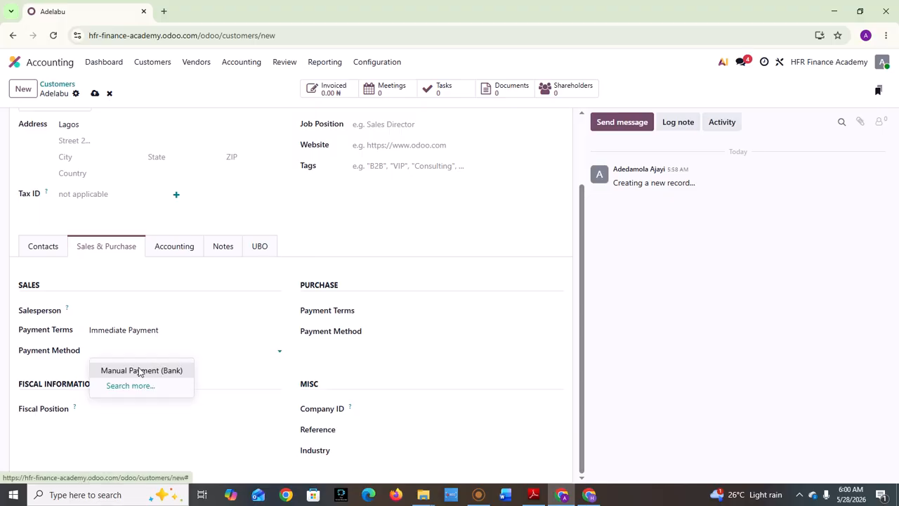
pyautogui.click(139, 372)
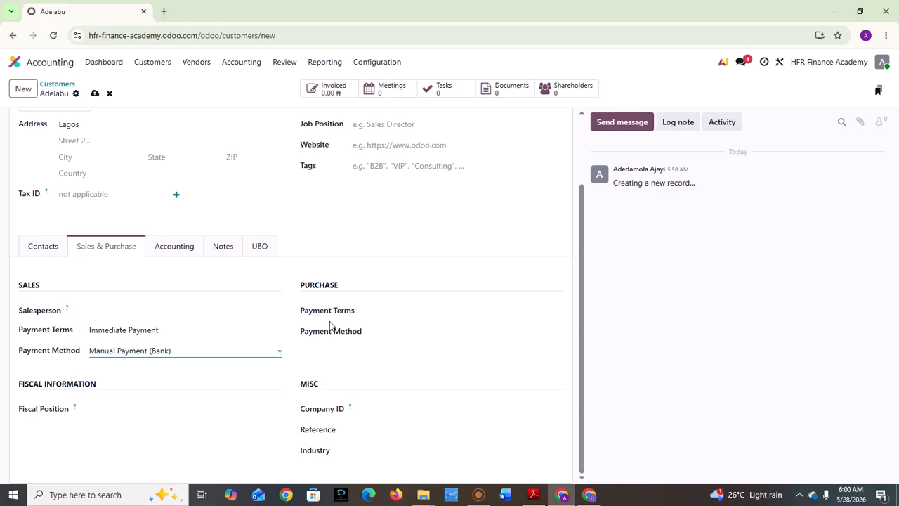
# Leave the customer's fiscal position empty after viewing its options.
pyautogui.click(86, 409)
pyautogui.click(110, 410)
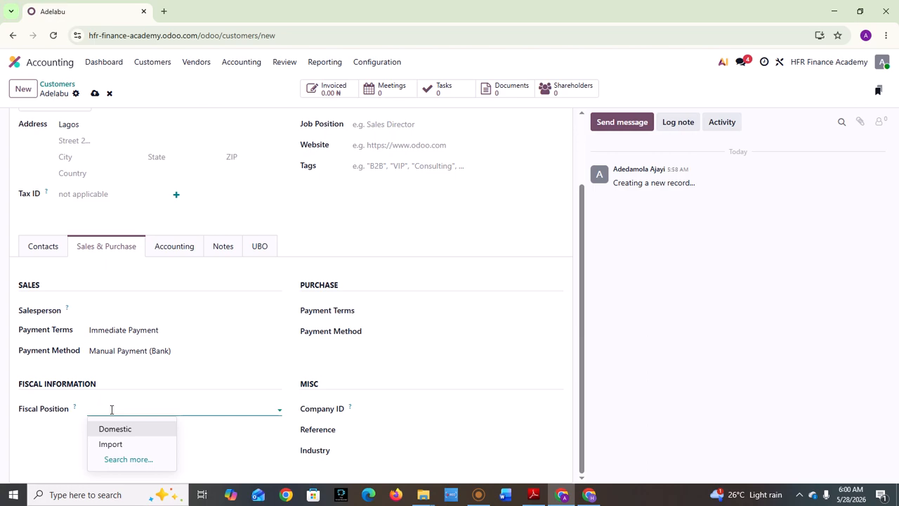
pyautogui.click(117, 409)
pyautogui.click(419, 344)
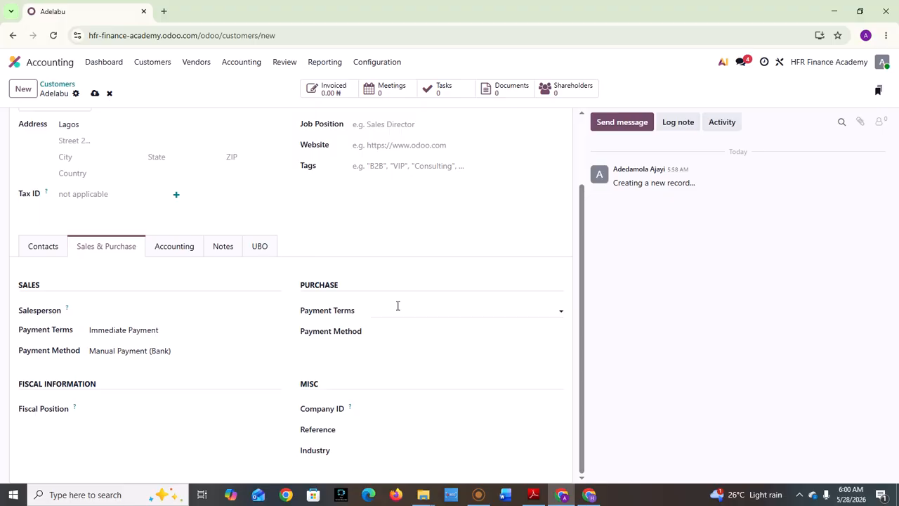
# Set purchase payment terms to Immediate Payment and purchase payment method to Manual Payment (Bank).
pyautogui.click(441, 303)
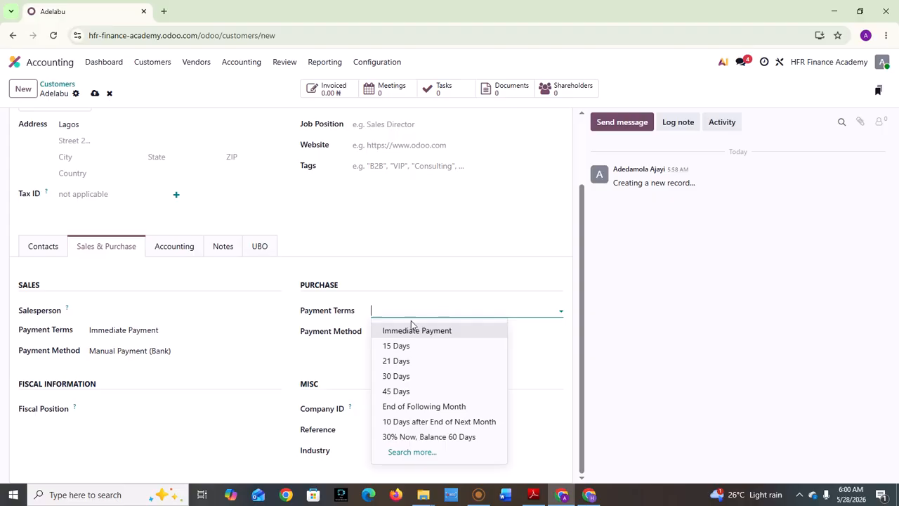
pyautogui.click(390, 331)
pyautogui.click(390, 335)
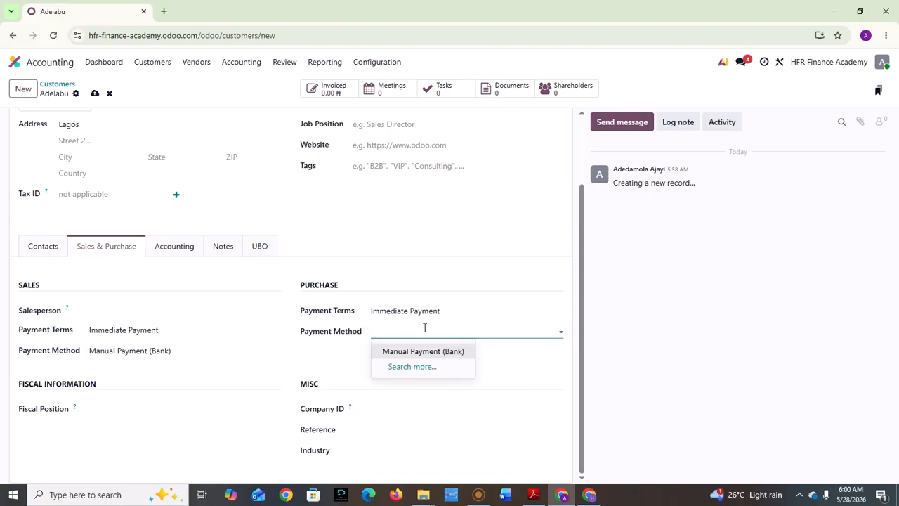
pyautogui.click(405, 351)
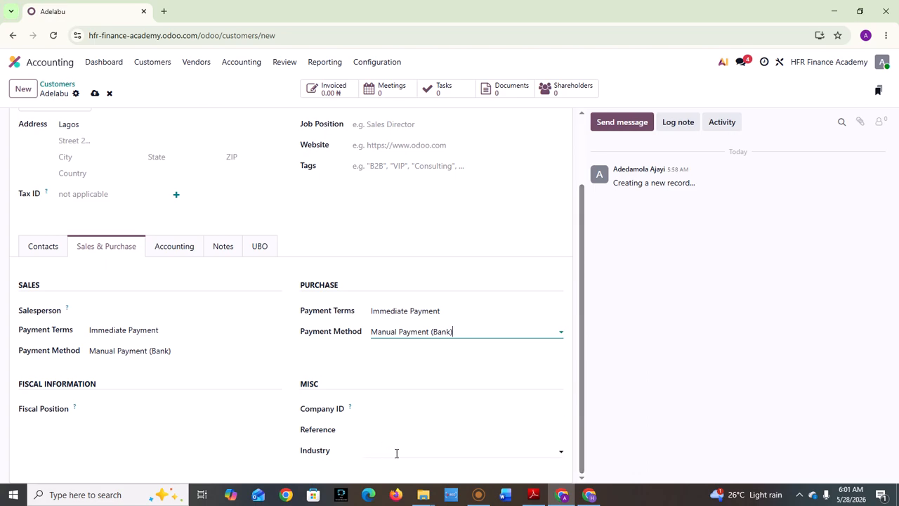
pyautogui.moveTo(584, 395); pyautogui.dragTo(524, 407)
# Save the customer record from the Accounting tab without adding a bank account.
pyautogui.click(175, 246)
pyautogui.hotkey('alt', 's')
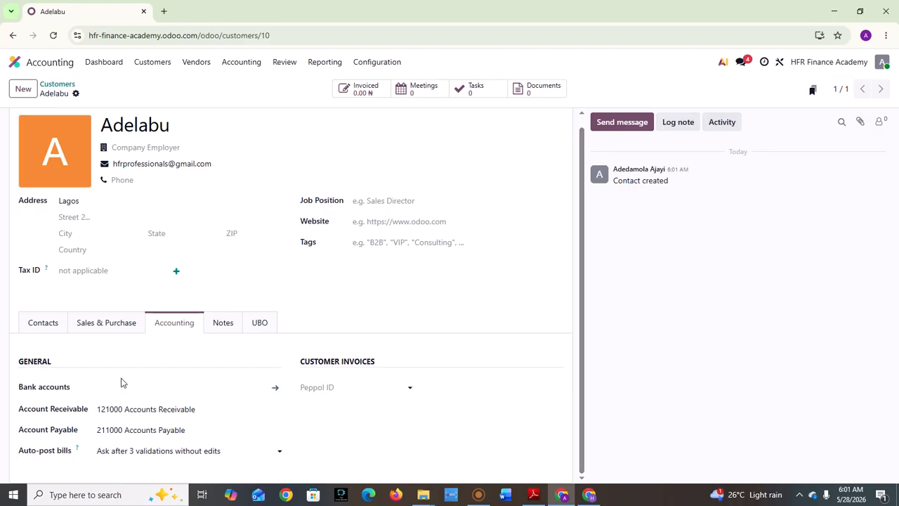
pyautogui.click(267, 387)
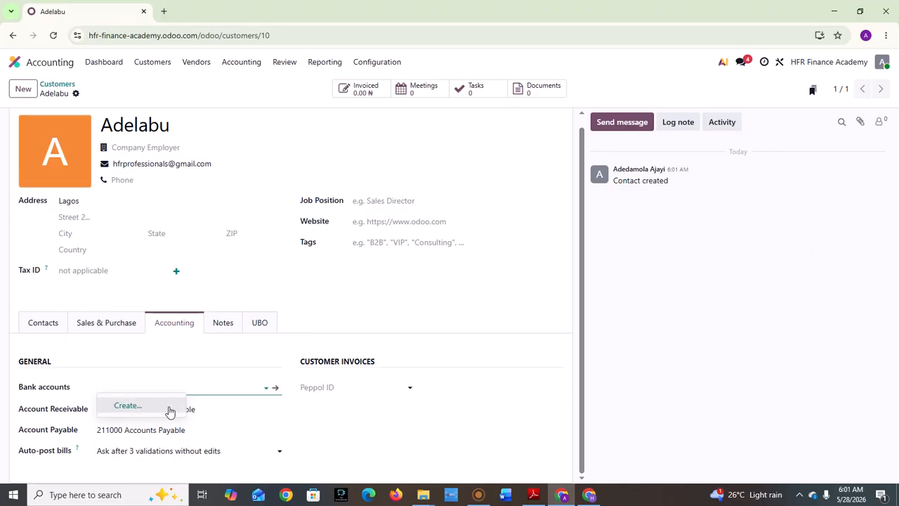
pyautogui.click(319, 425)
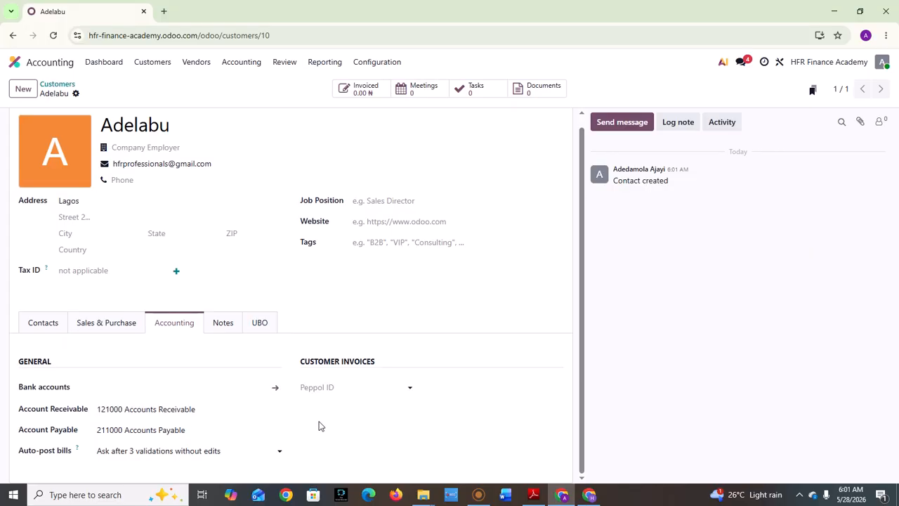
# Keep 121000 Accounts Receivable and 211000 Accounts Payable as the customer's accounts.
pyautogui.click(205, 405)
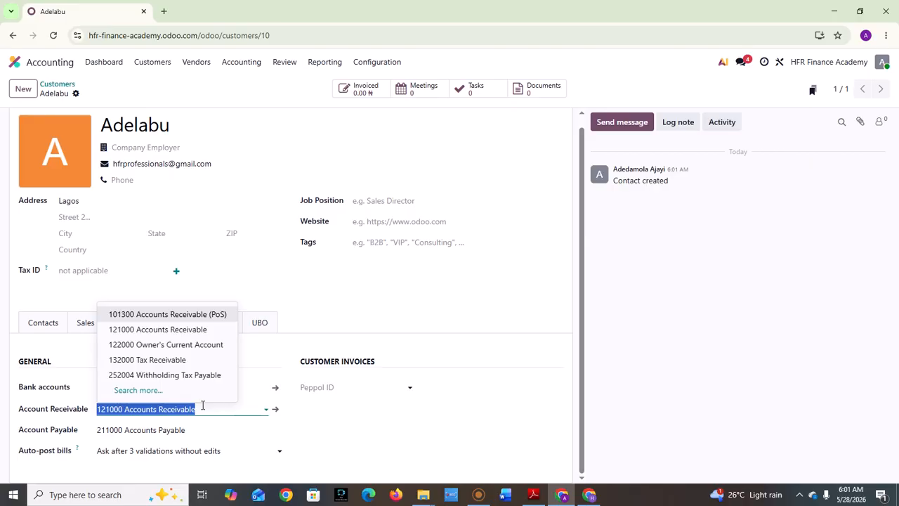
pyautogui.click(202, 405)
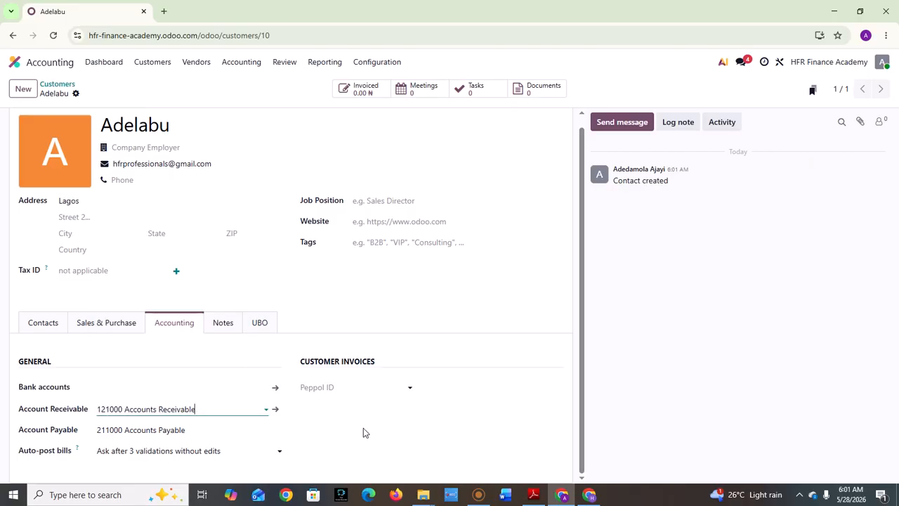
pyautogui.click(544, 359)
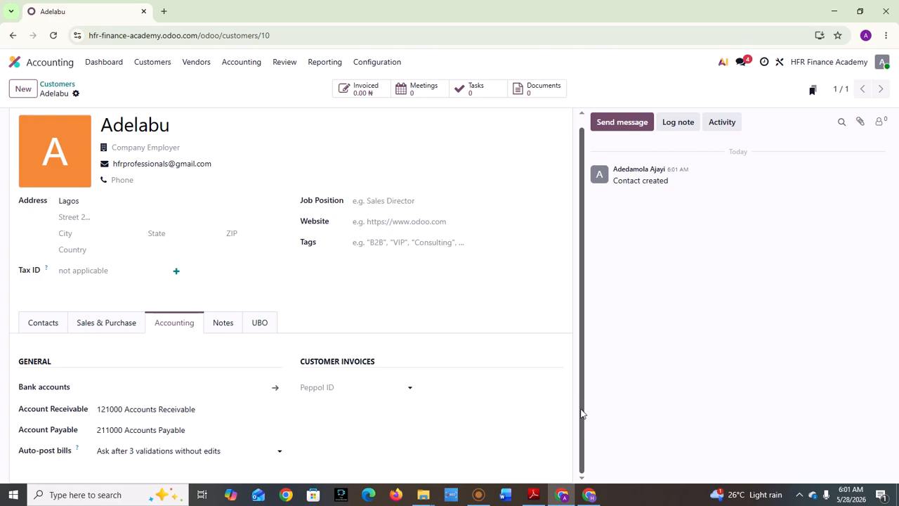
pyautogui.click(154, 428)
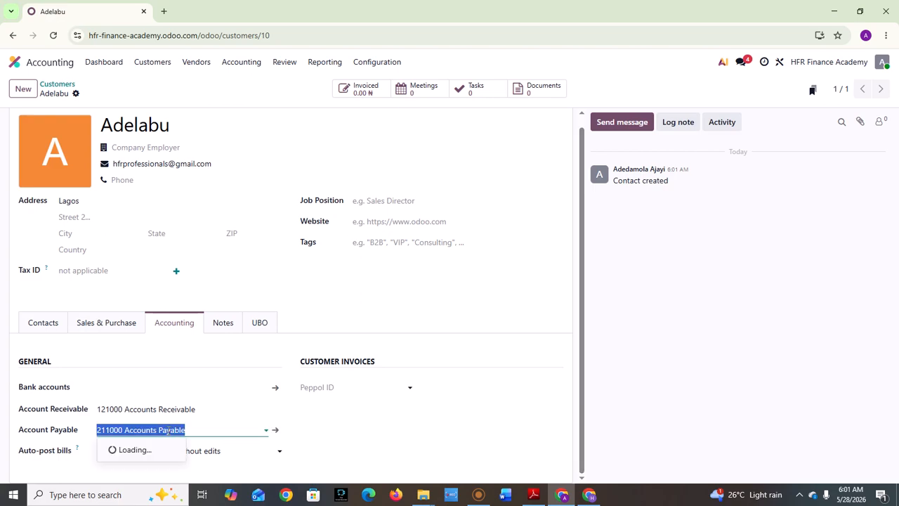
pyautogui.click(168, 430)
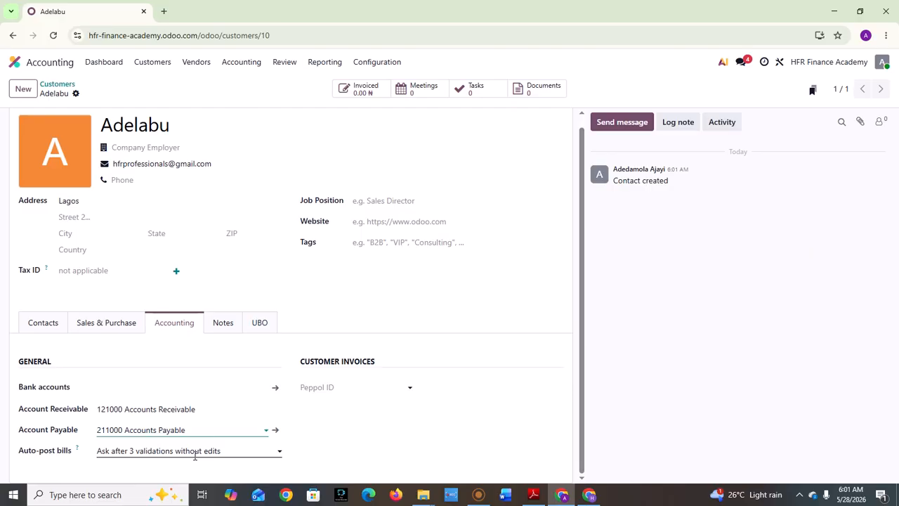
# Set the customer's Auto-post bills option to Never.
pyautogui.press('Tab')
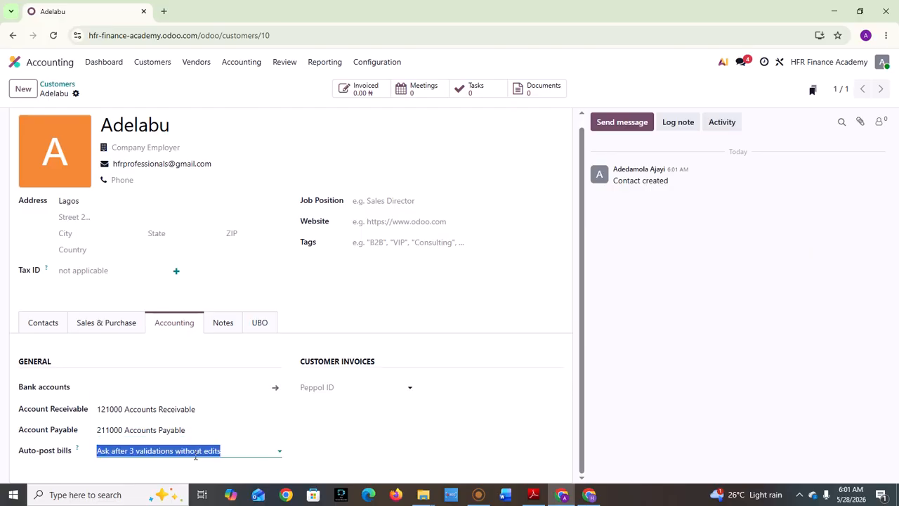
pyautogui.click(210, 447)
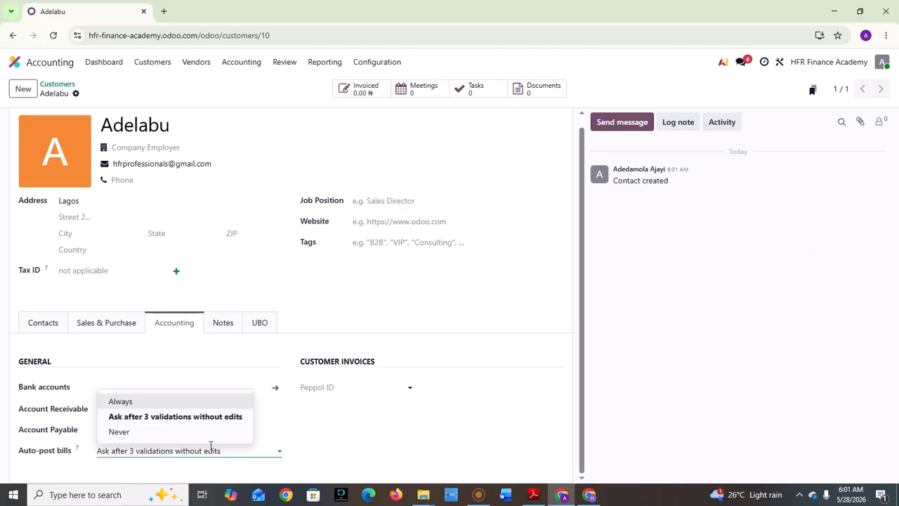
pyautogui.click(172, 433)
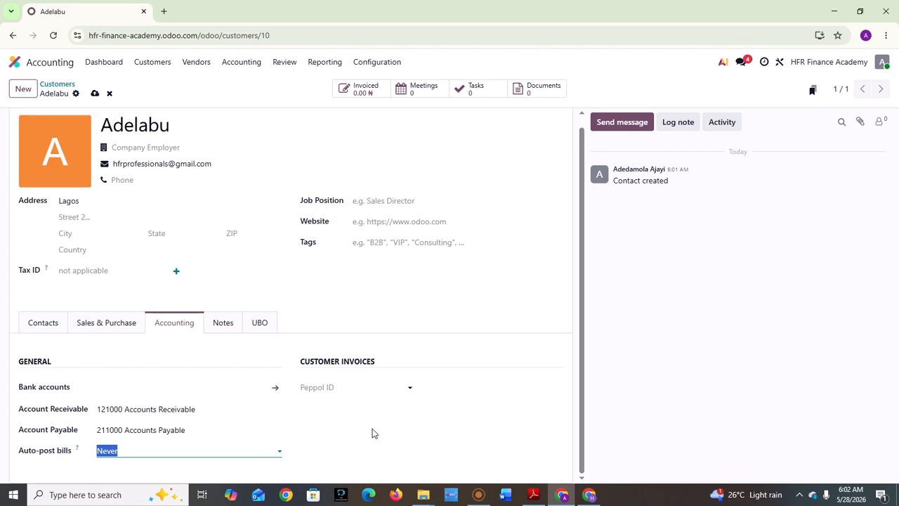
pyautogui.scroll(2, 583, 359)
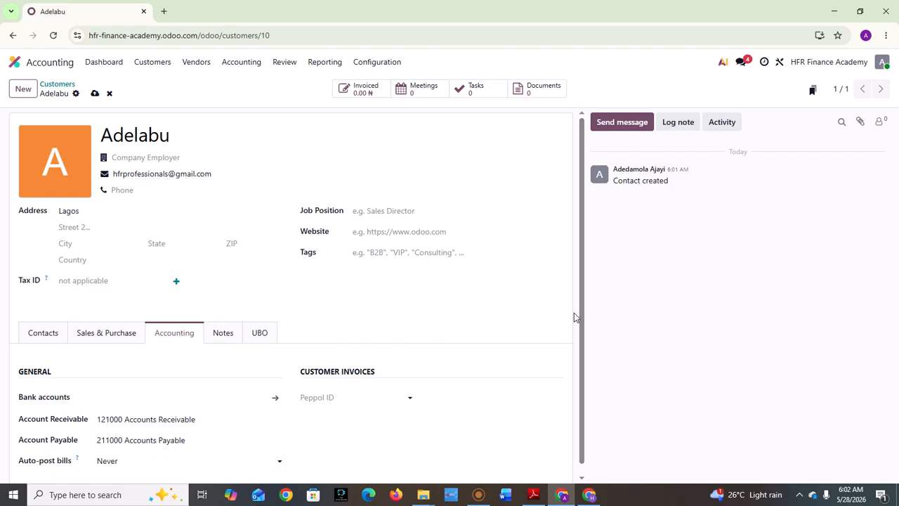
pyautogui.scroll(-1, 584, 326)
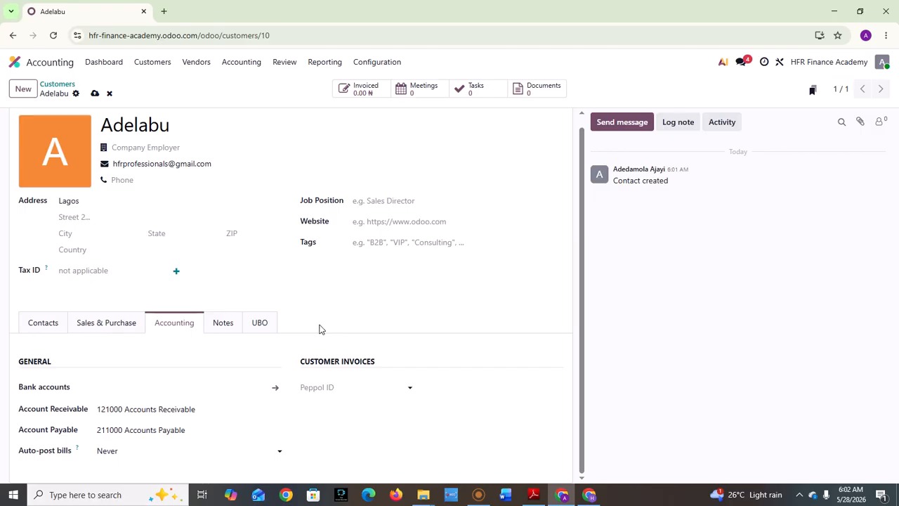
# Review the customer's Notes and UBO tabs, then open the Vendors menu.
pyautogui.click(234, 325)
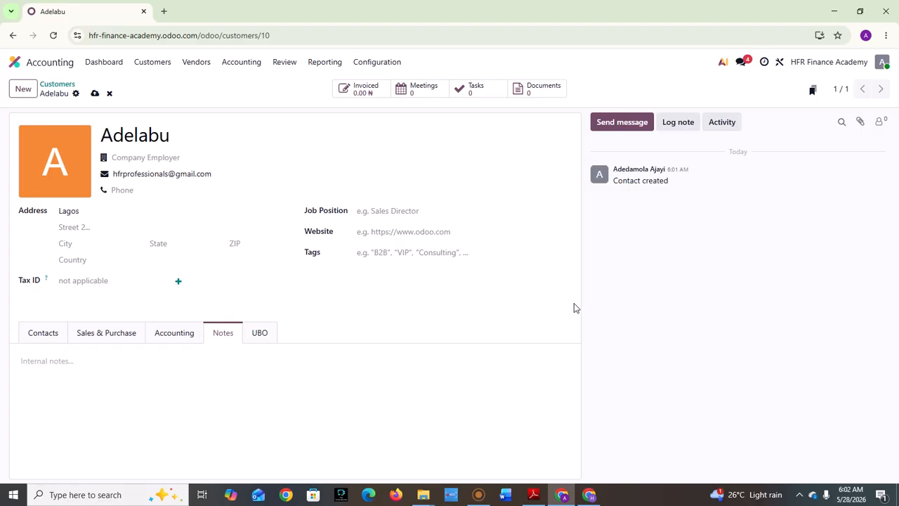
pyautogui.click(267, 341)
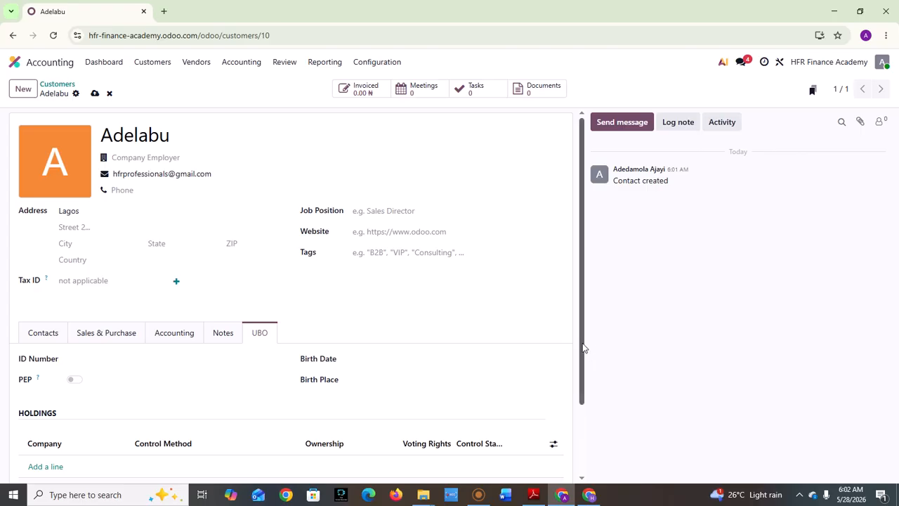
pyautogui.moveTo(583, 355); pyautogui.dragTo(589, 409)
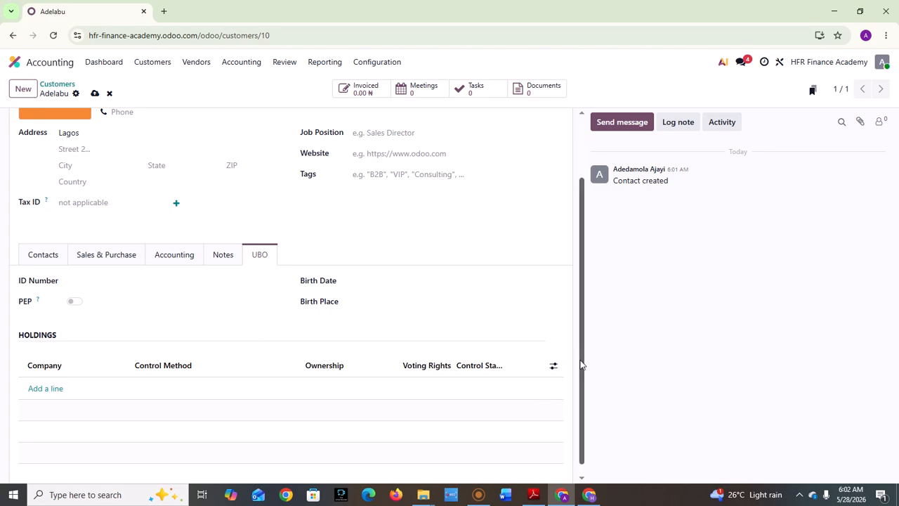
pyautogui.moveTo(580, 363); pyautogui.dragTo(585, 256)
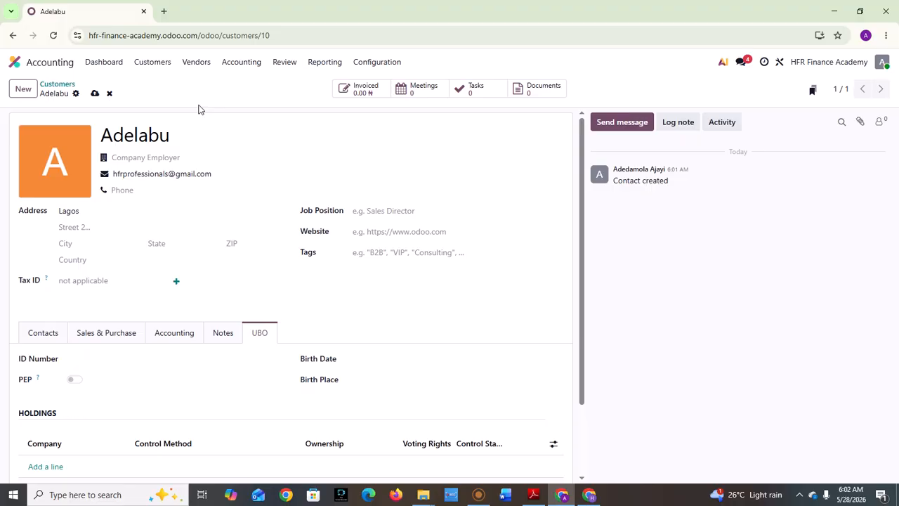
pyautogui.click(199, 64)
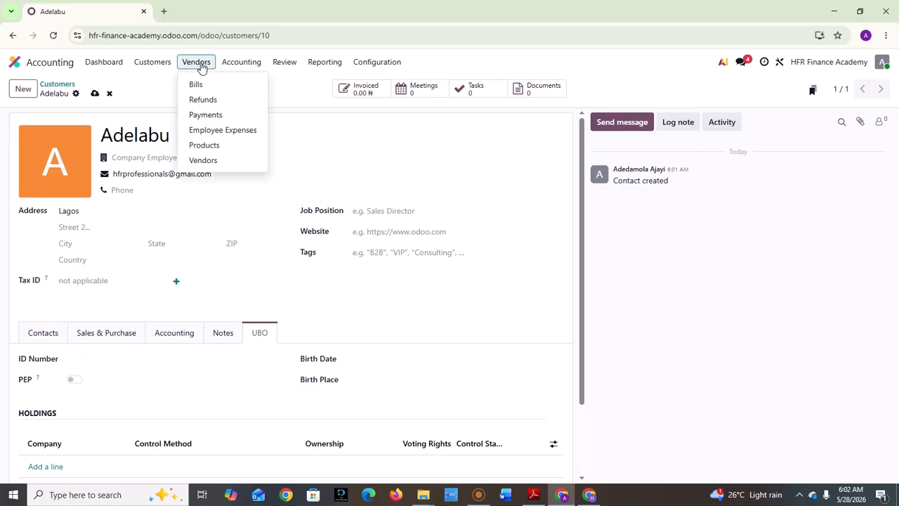
# From the Vendors list, create a new vendor named 'Ajah Global'.
pyautogui.click(203, 160)
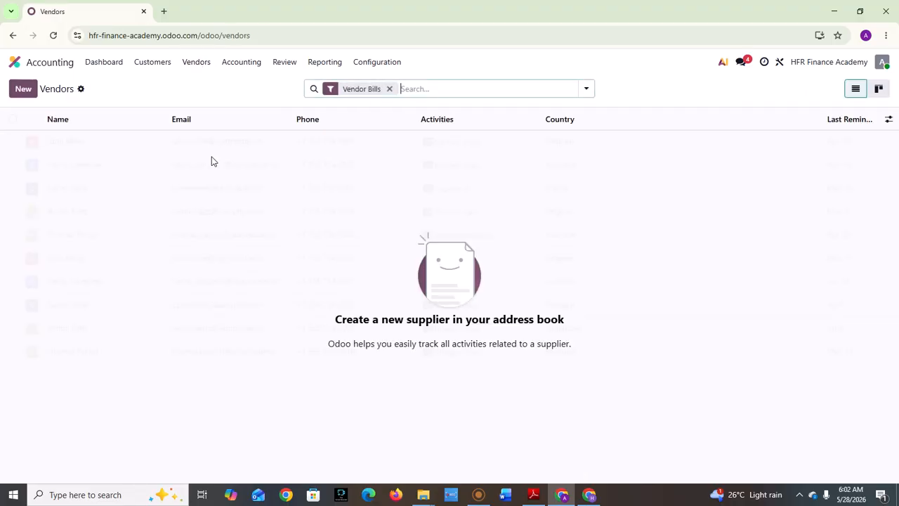
pyautogui.click(23, 90)
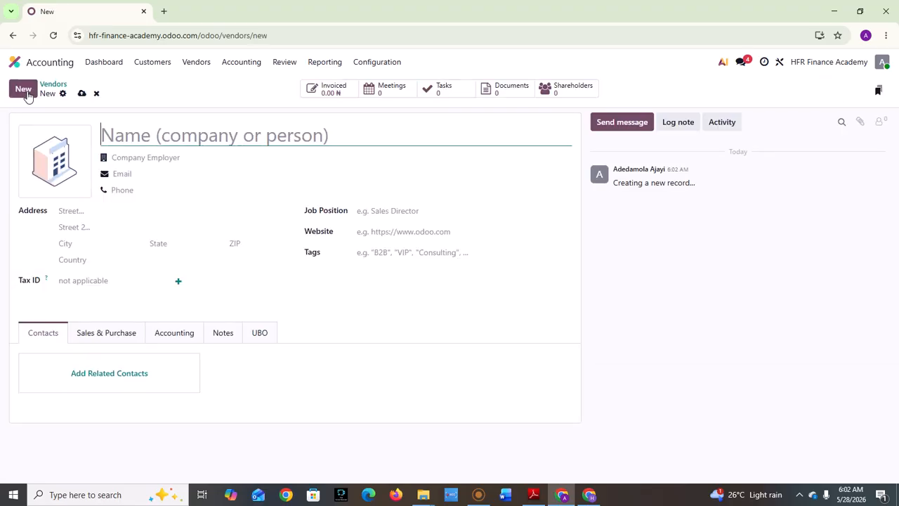
pyautogui.write('A')
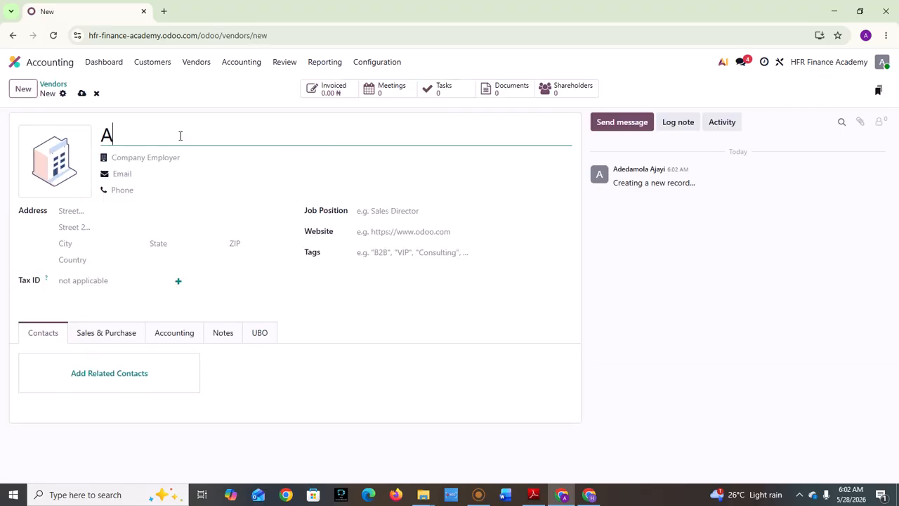
pyautogui.write('jah')
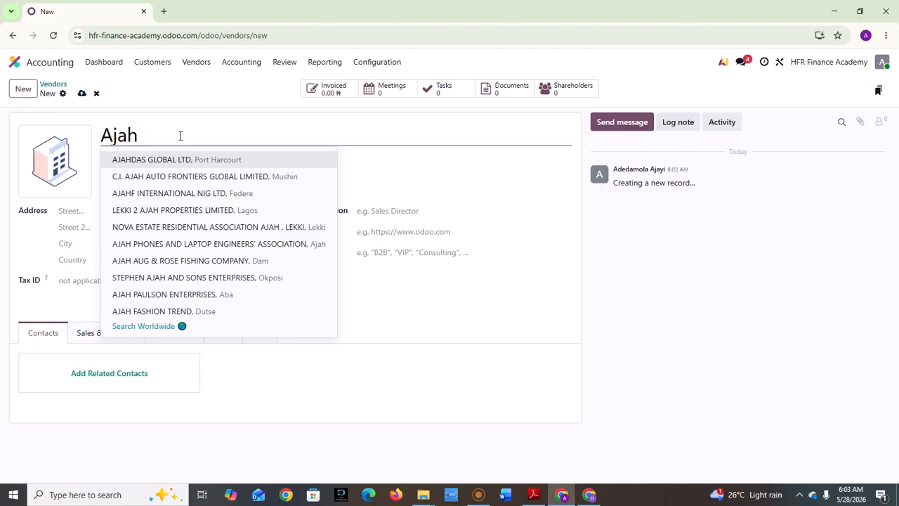
pyautogui.write(' Gl')
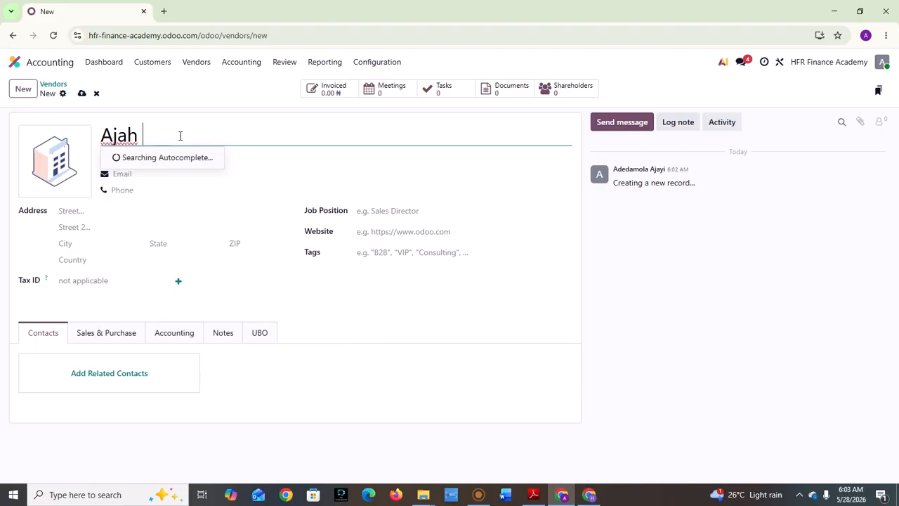
pyautogui.write('o')
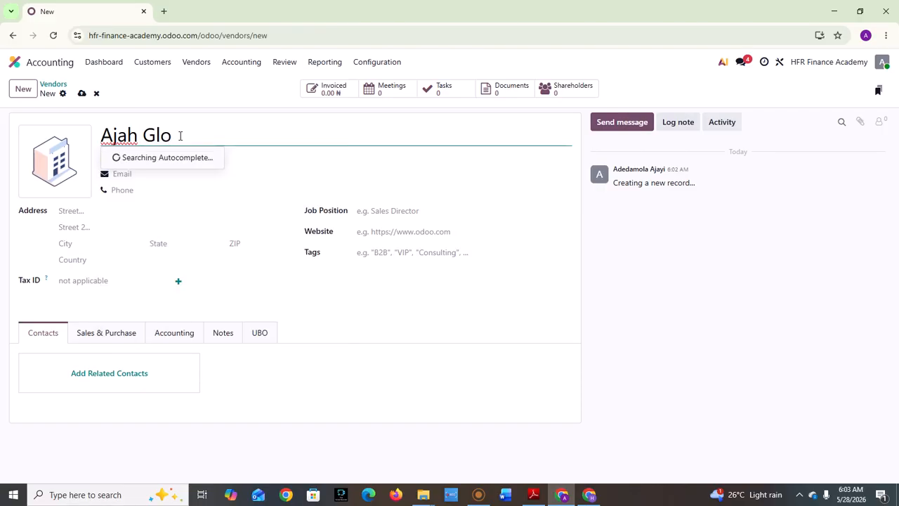
pyautogui.write('bal')
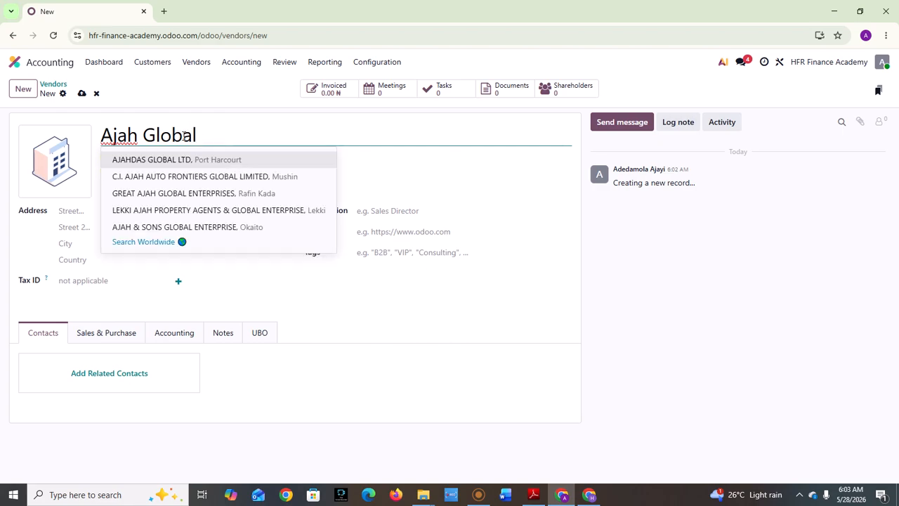
pyautogui.click(473, 182)
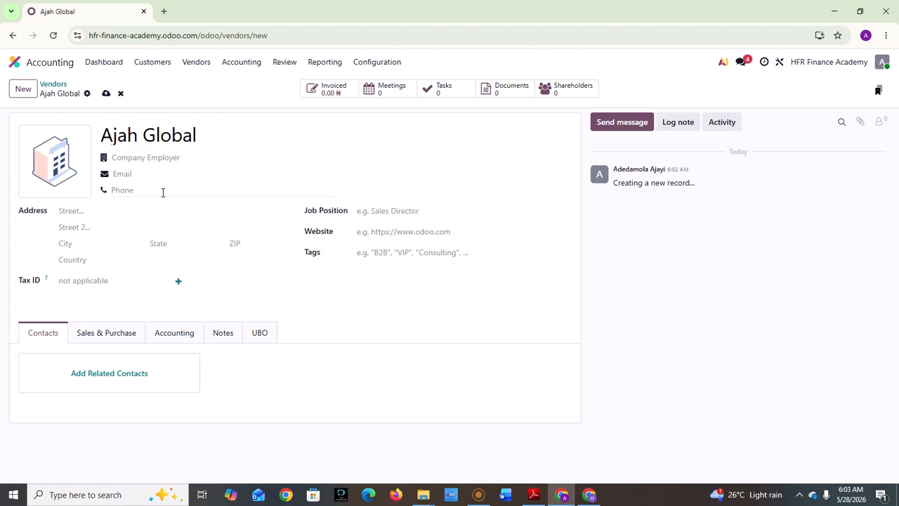
# Set Ajah Global's purchase payment terms to 30 Days and payment method to Manual Payment (Bank).
pyautogui.click(93, 332)
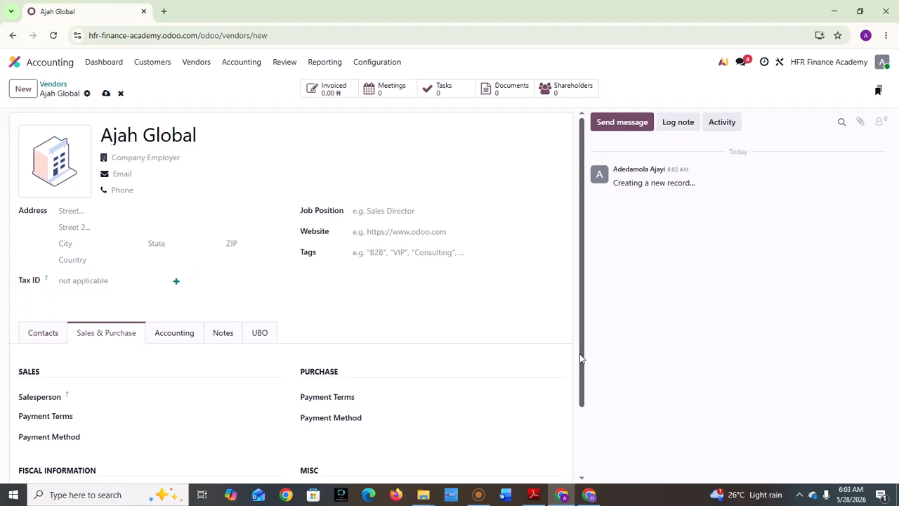
pyautogui.moveTo(580, 358); pyautogui.dragTo(579, 407)
pyautogui.click(394, 333)
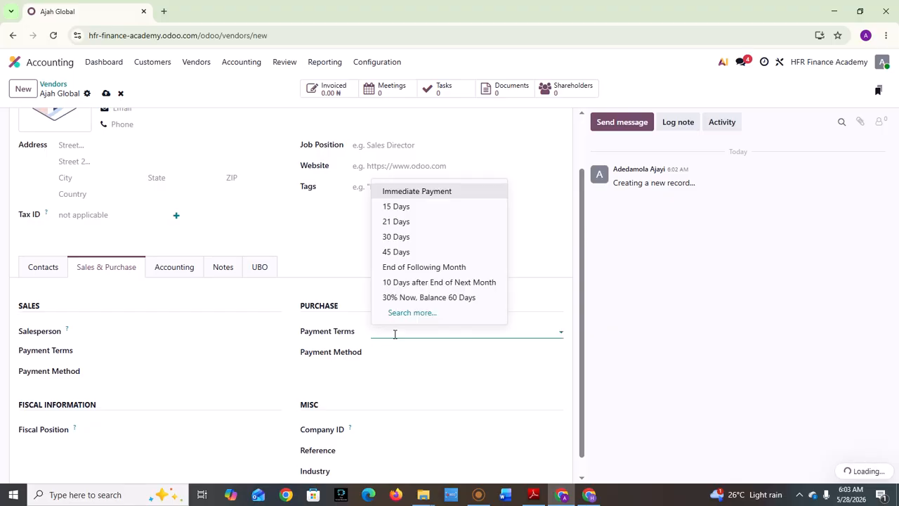
pyautogui.click(407, 238)
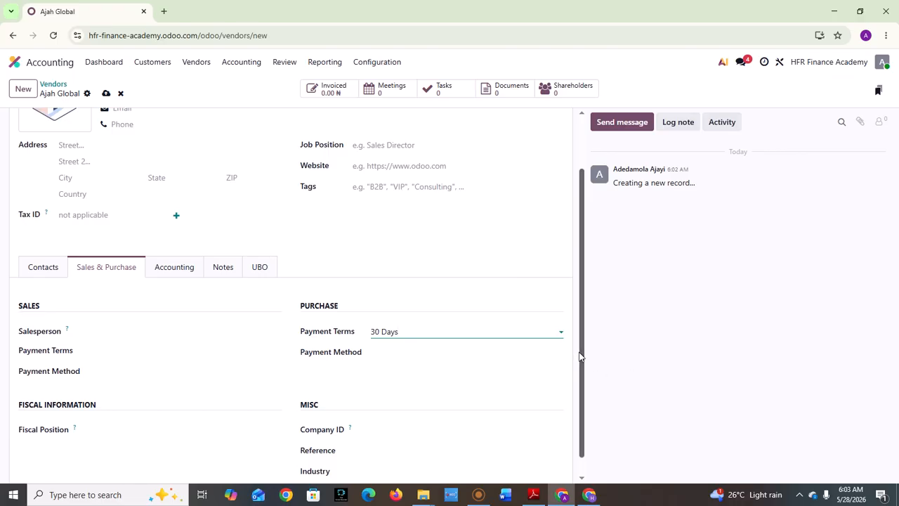
pyautogui.scroll(-1, 580, 357)
pyautogui.click(475, 333)
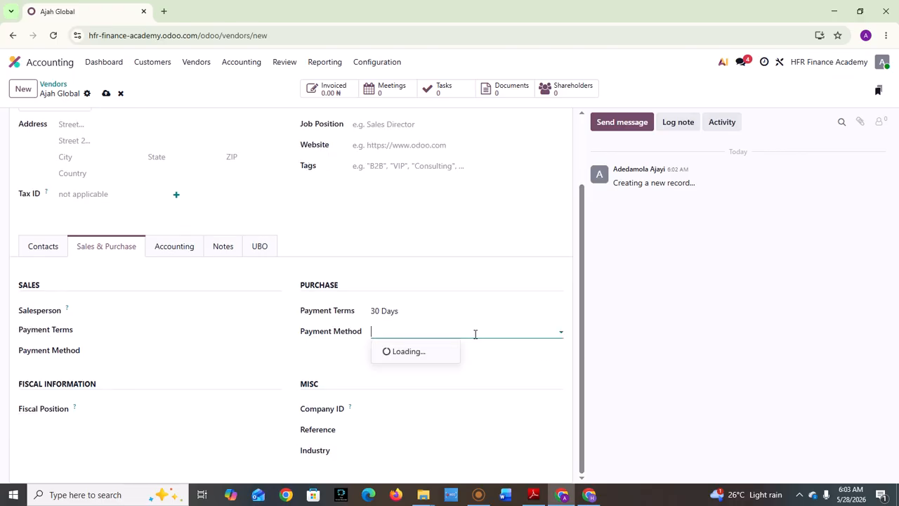
pyautogui.click(432, 354)
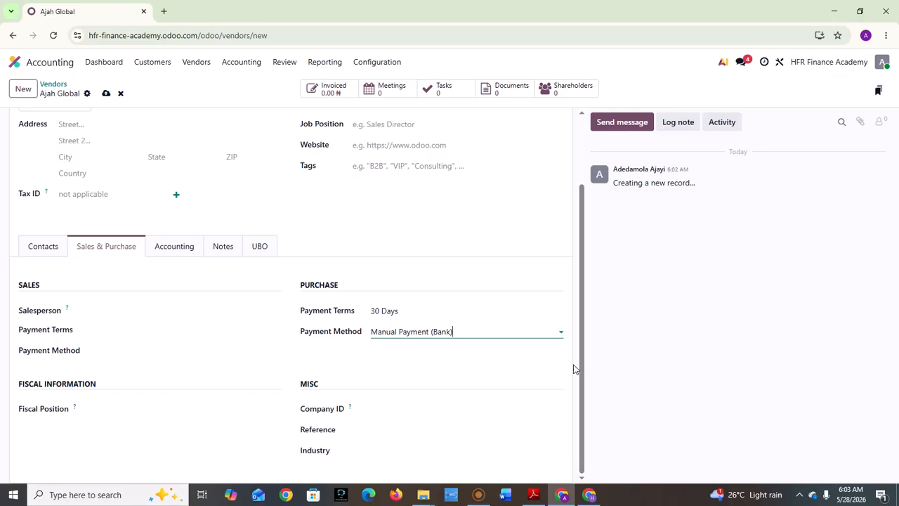
pyautogui.moveTo(581, 367); pyautogui.dragTo(187, 281)
# Check Ajah Global's Accounting, Notes and UBO tabs, then go to Customers > Customers to list Adelabu.
pyautogui.click(171, 328)
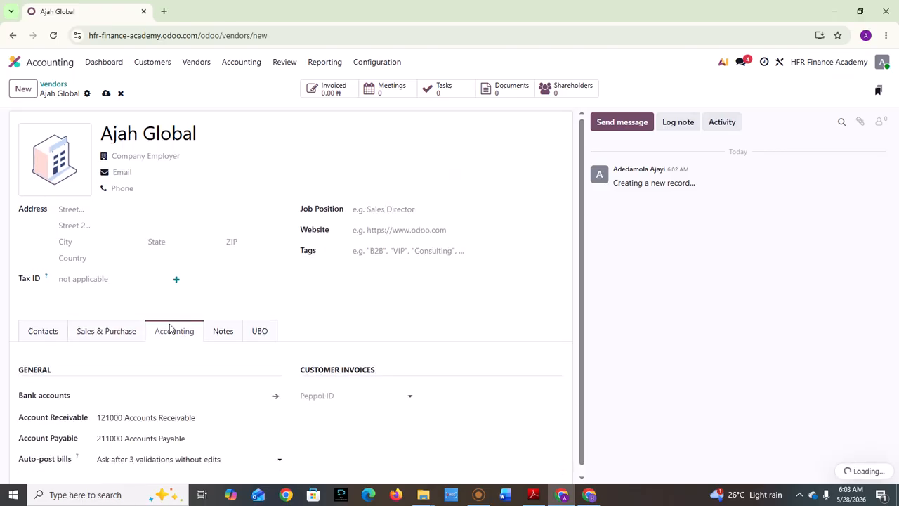
pyautogui.click(227, 341)
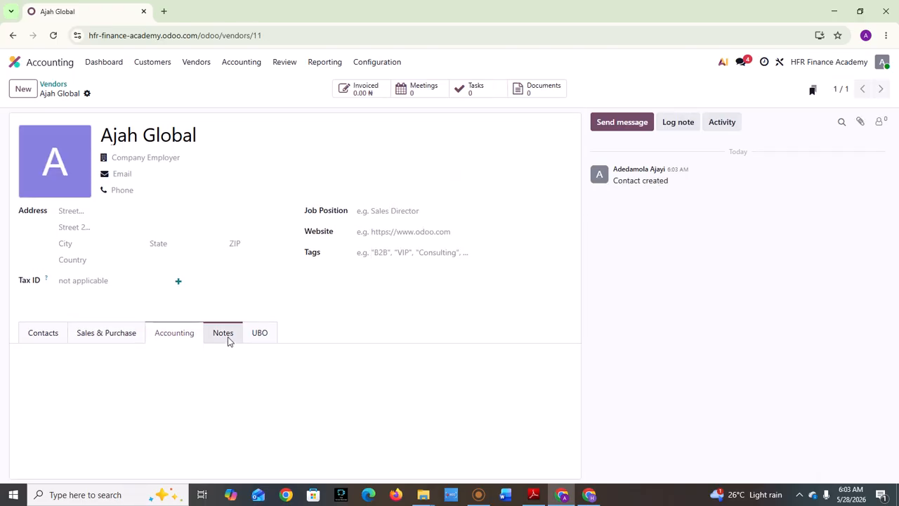
pyautogui.click(260, 338)
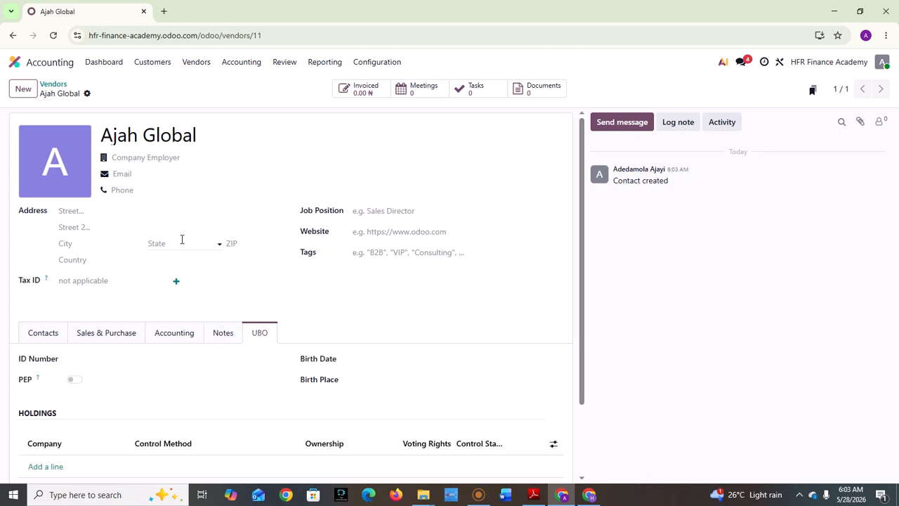
pyautogui.click(138, 66)
pyautogui.click(184, 147)
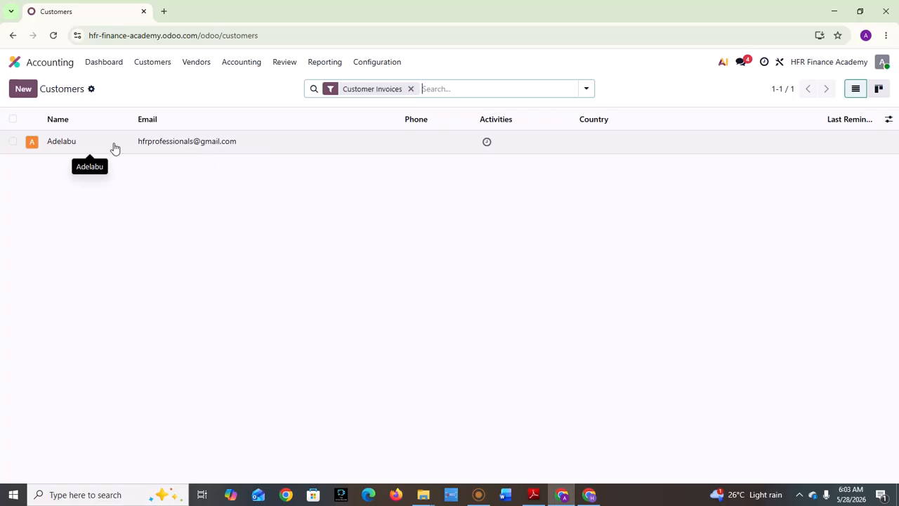
# Select Adelabu and view its Actions, deleting nothing, then deselect it and expand the Vendors menu.
pyautogui.click(13, 142)
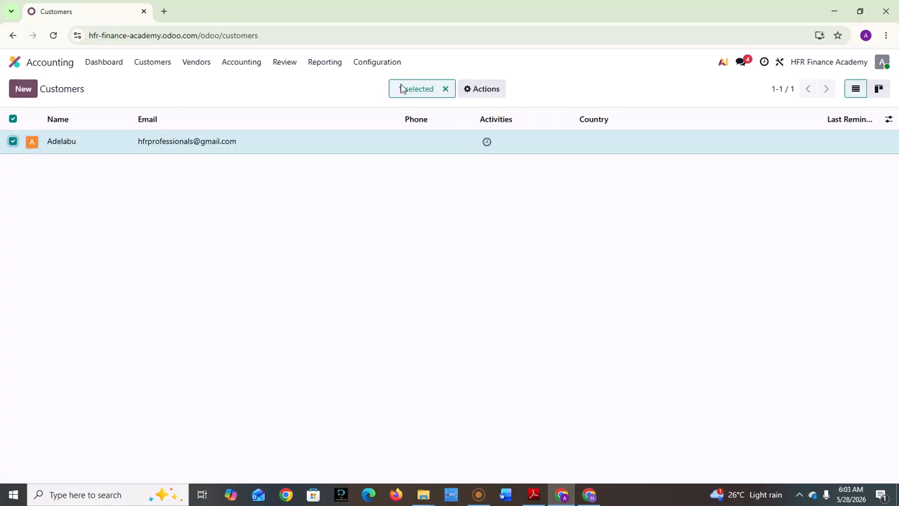
pyautogui.click(483, 89)
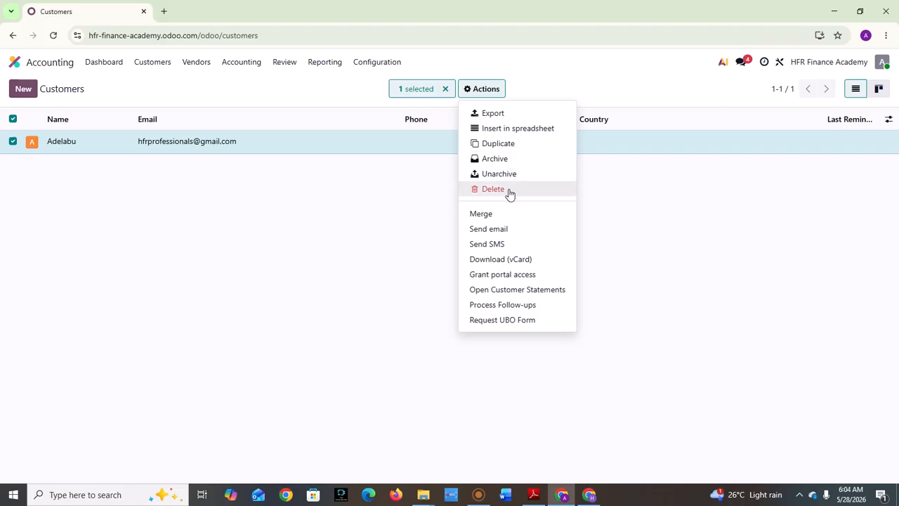
pyautogui.click(333, 229)
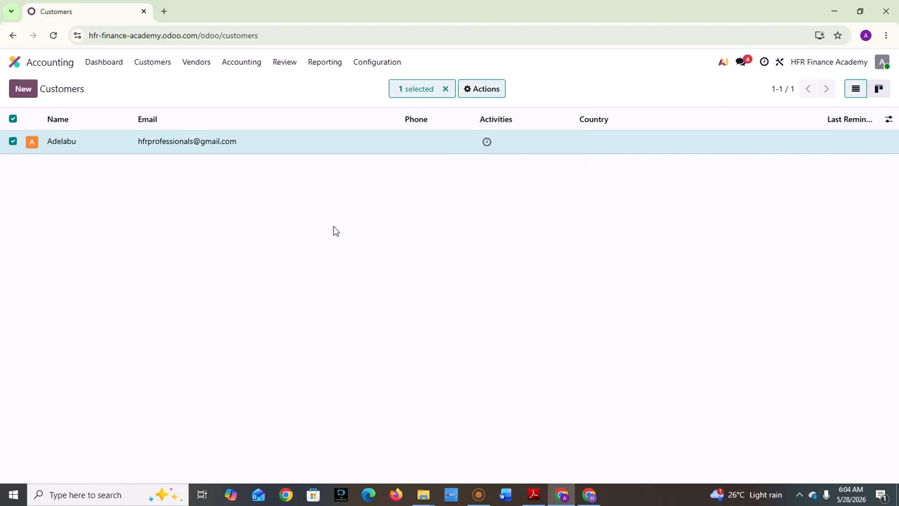
pyautogui.click(12, 142)
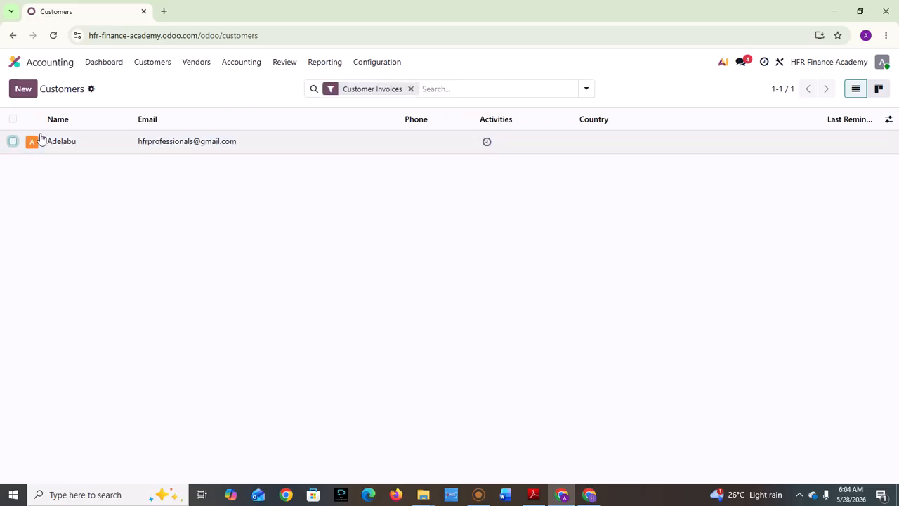
pyautogui.click(189, 67)
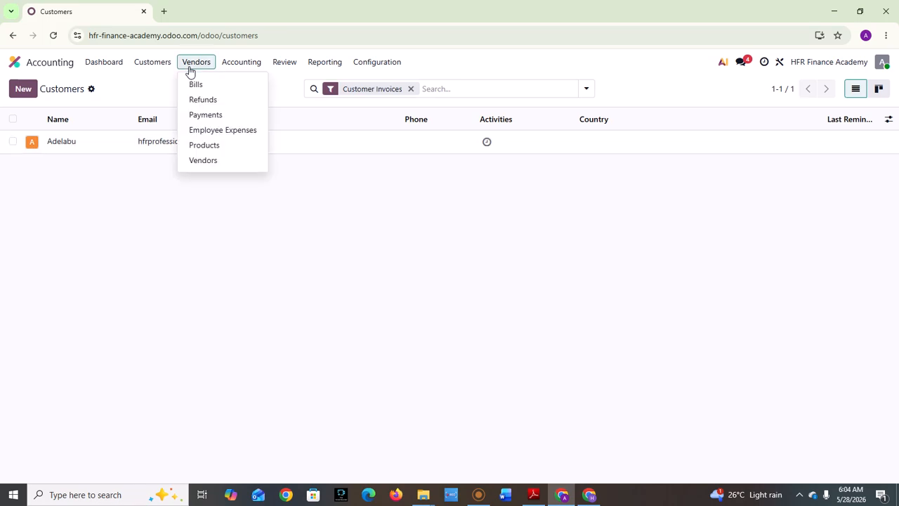
# Load the Vendors list, showing Ajah Global as the only vendor under Vendor Bills.
pyautogui.click(203, 161)
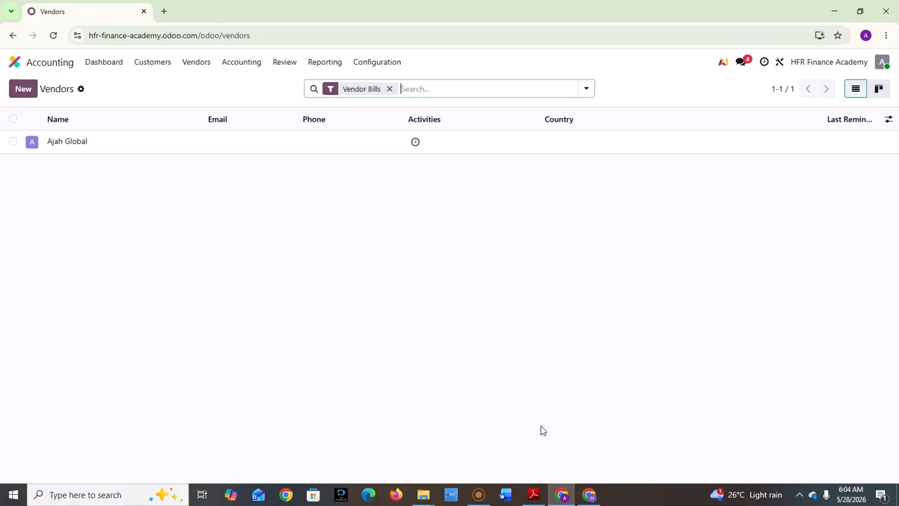
pyautogui.click(478, 494)
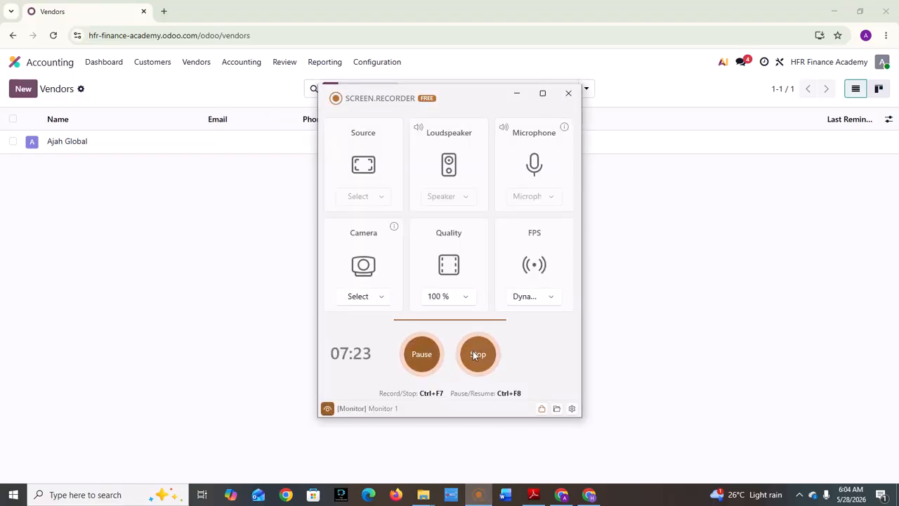